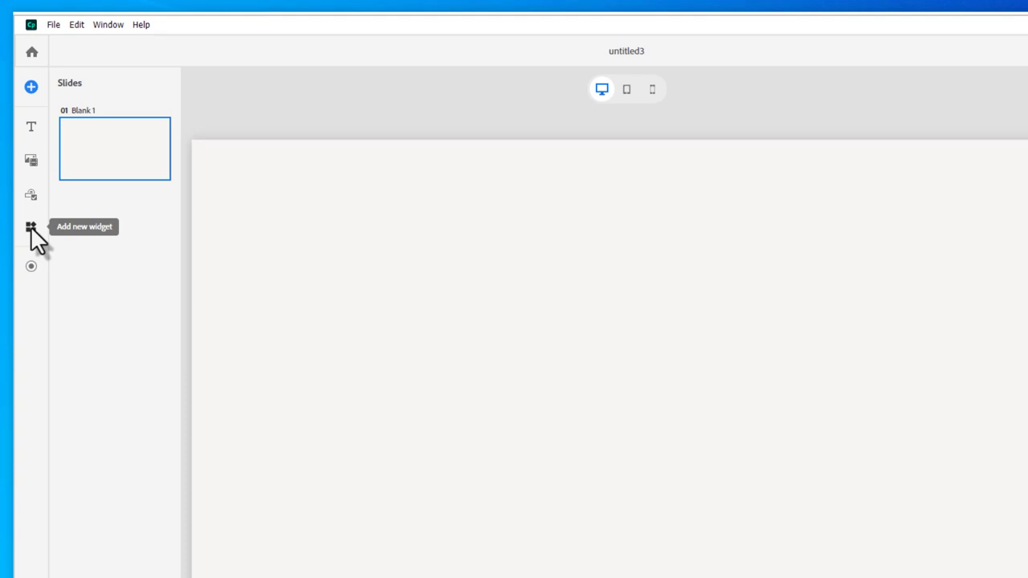
Add a Carousel widget to the blank slide.
click(31, 226)
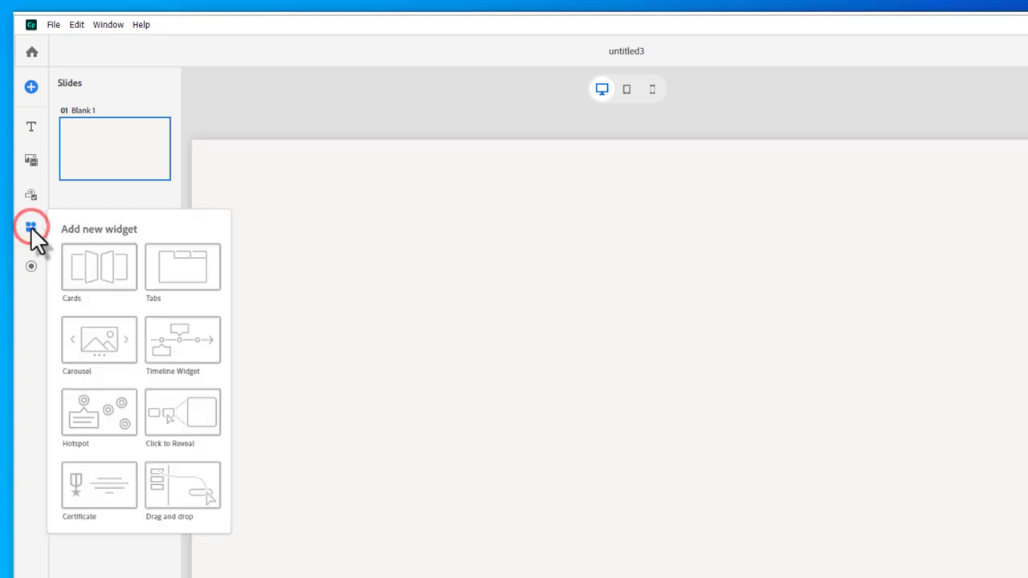
click(102, 343)
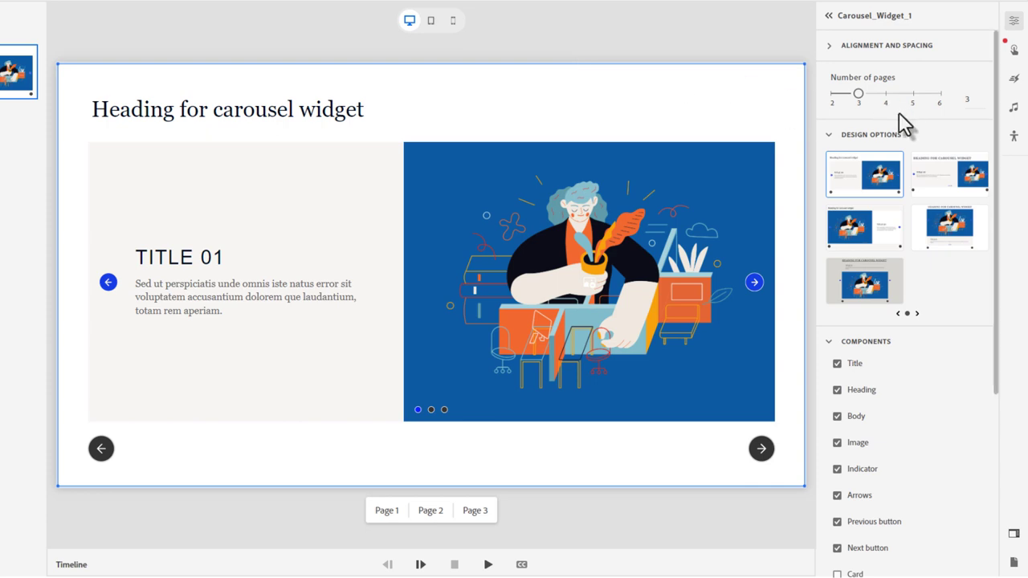
Try the four alternative carousel design options and return to the first design.
click(969, 181)
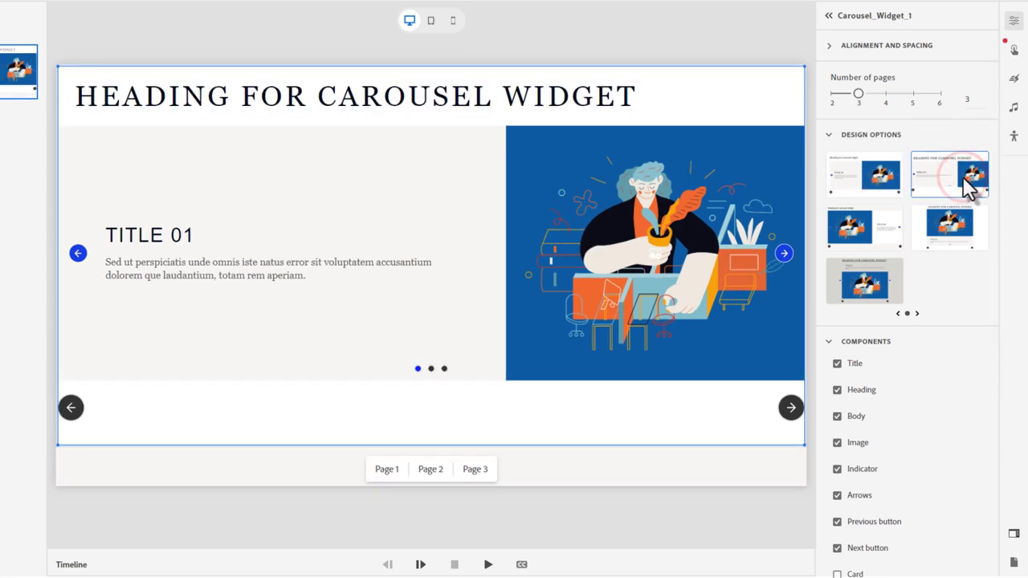
click(873, 242)
click(972, 231)
click(873, 289)
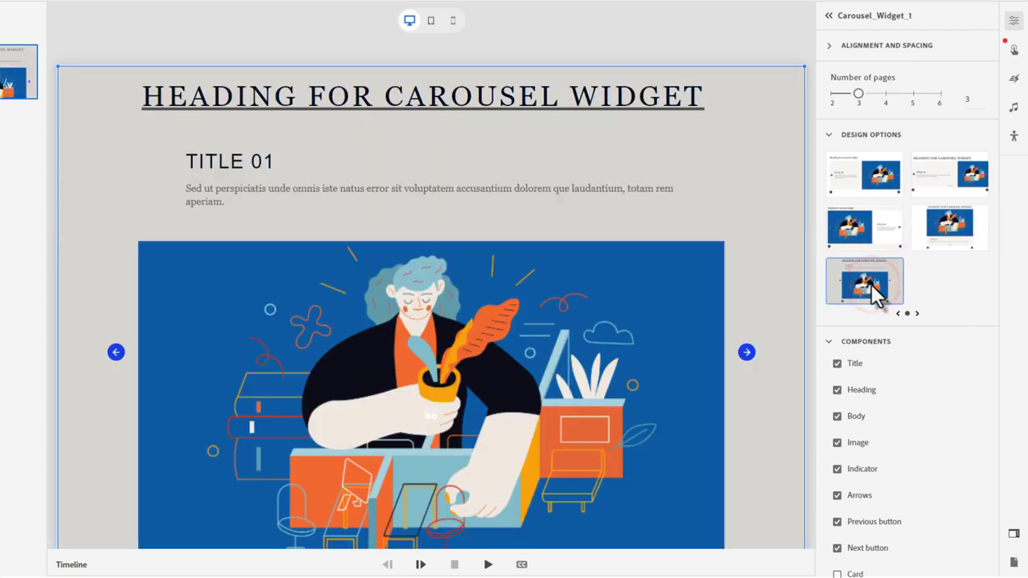
click(881, 181)
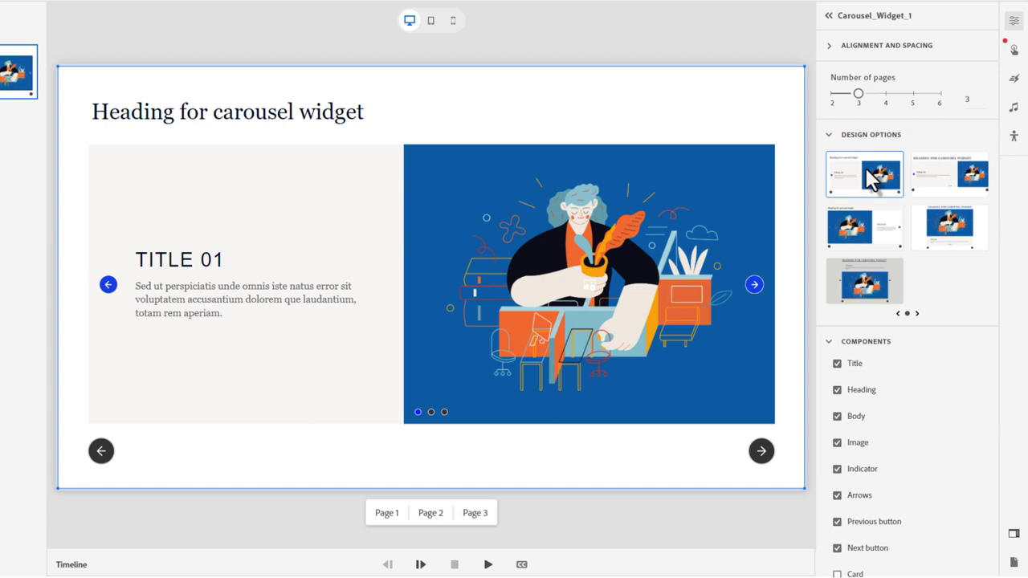
Set the carousel's content width to 80% and check the layout in the mobile portrait view.
click(829, 46)
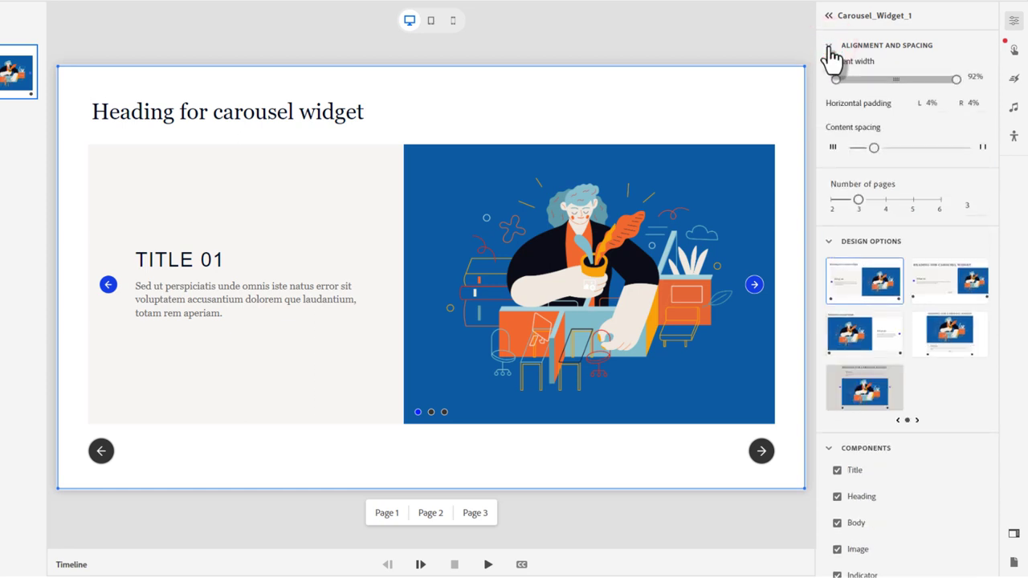
click(974, 77)
text(80)
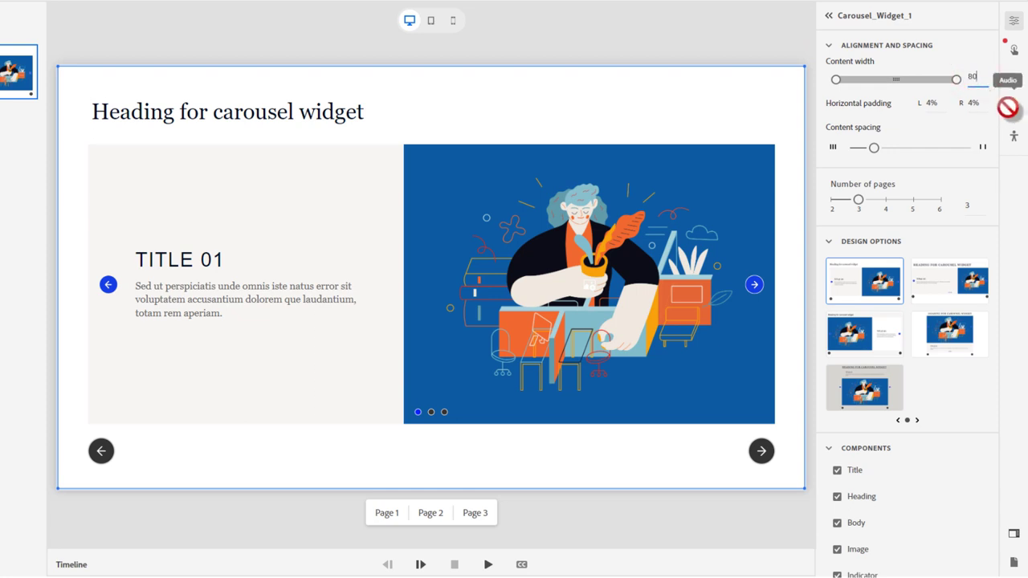
key(Return)
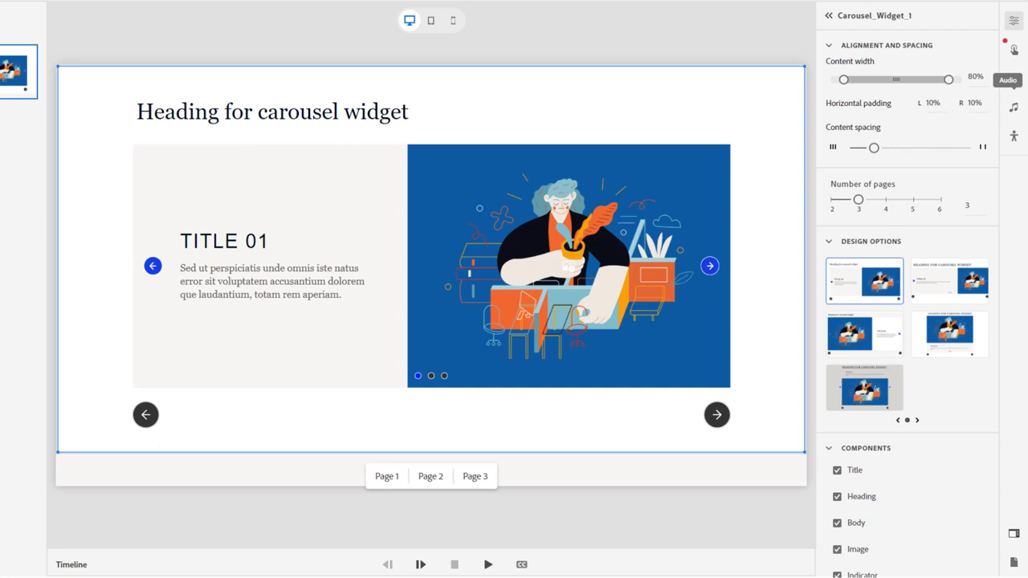
click(452, 21)
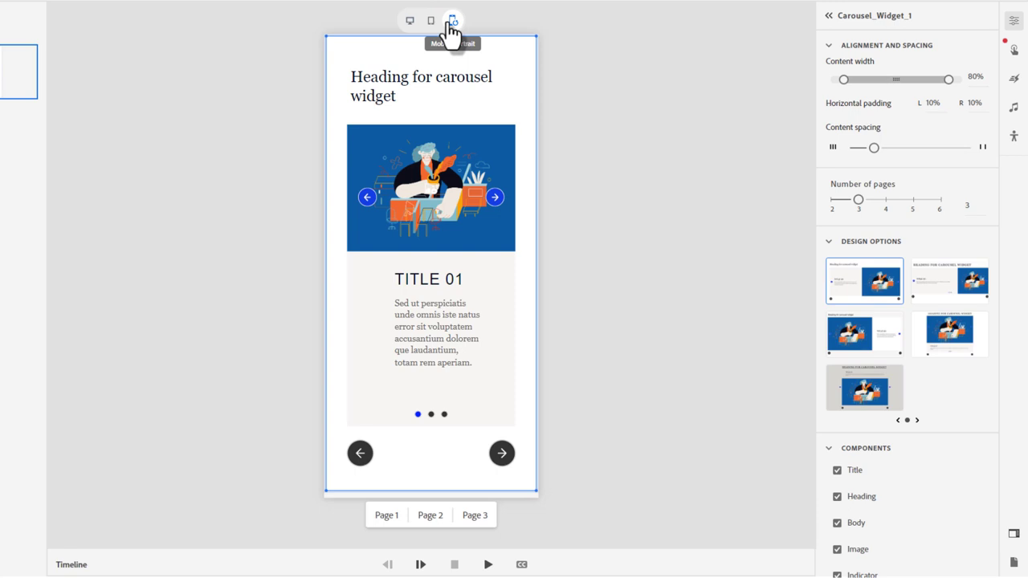
Set the carousel's content width to 92% and reduce its content spacing to the minimum.
click(972, 77)
text(92)
key(Return)
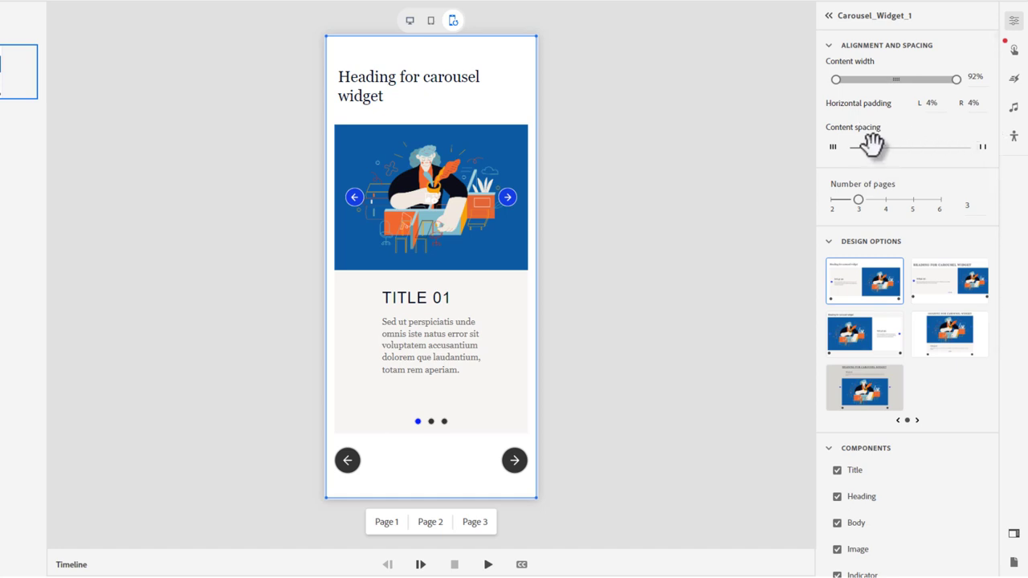
drag(871, 144, 850, 148)
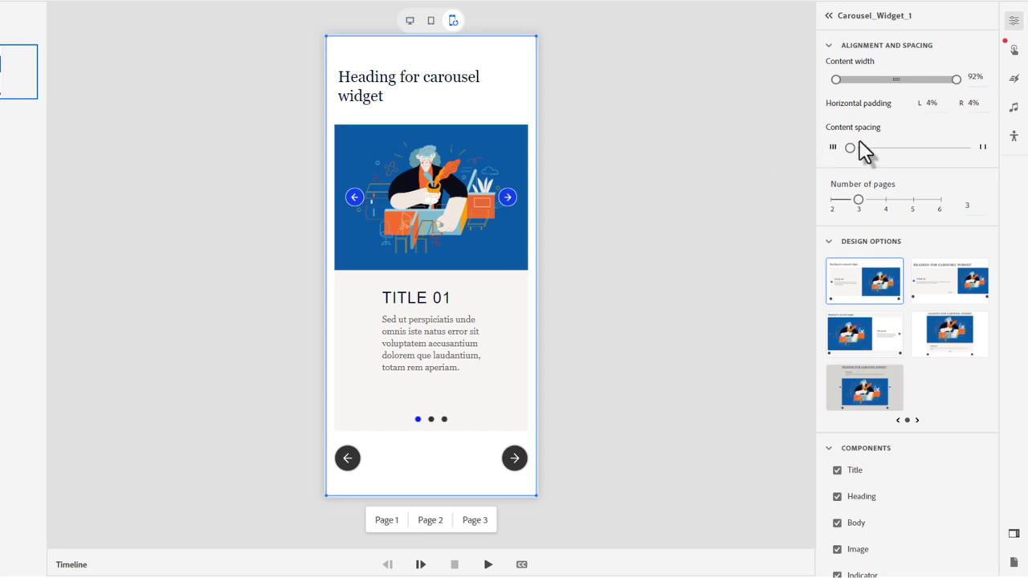
Return to the desktop view, set the carousel to 4 pages and center-align its title.
click(410, 21)
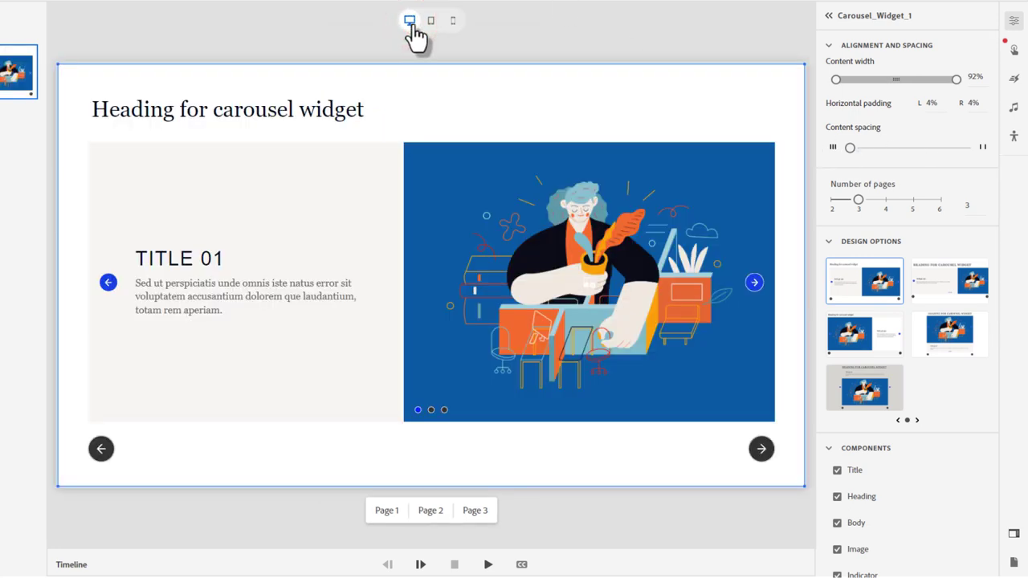
click(885, 201)
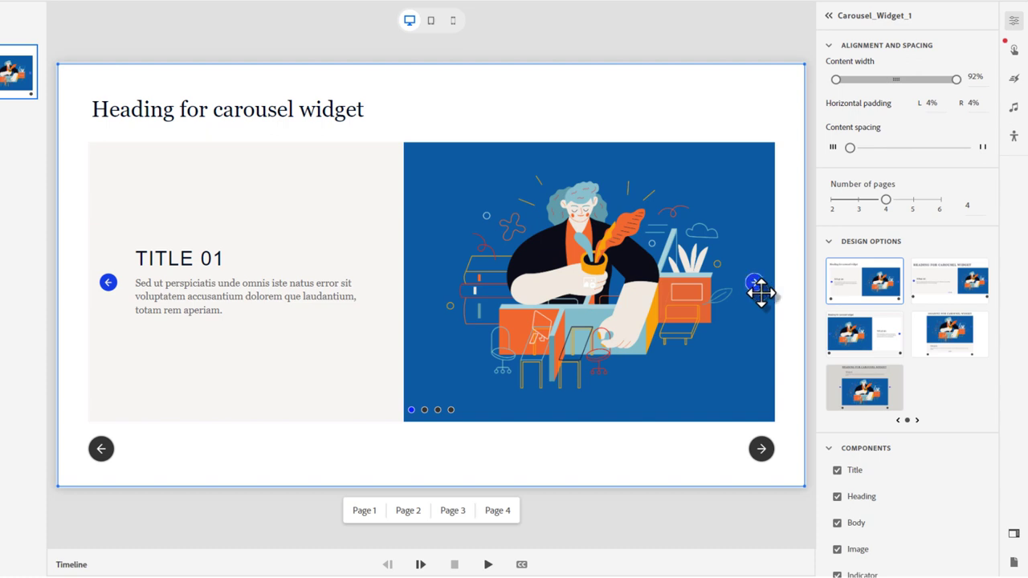
scroll(940, 482, down, 3)
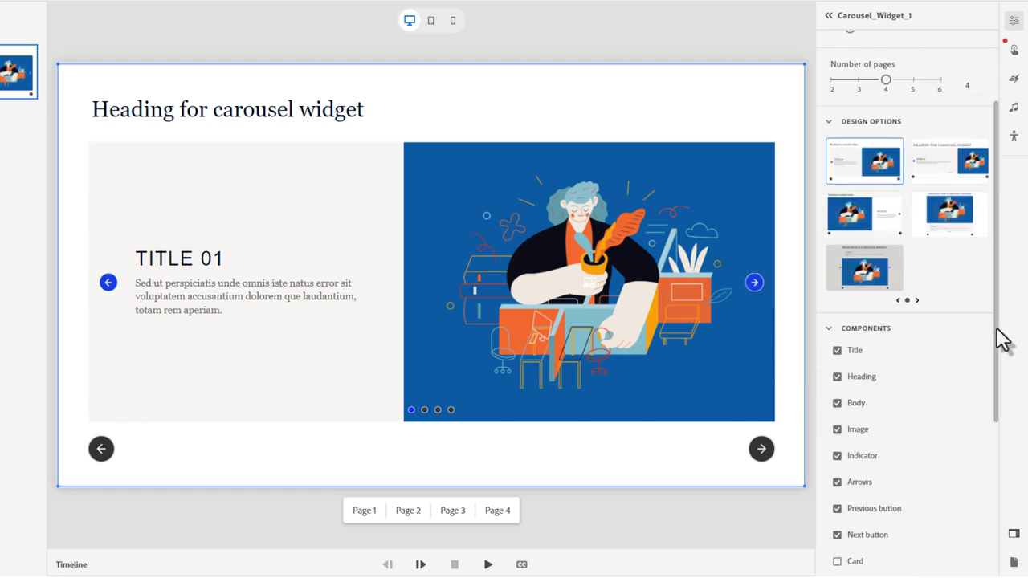
drag(996, 327, 1003, 410)
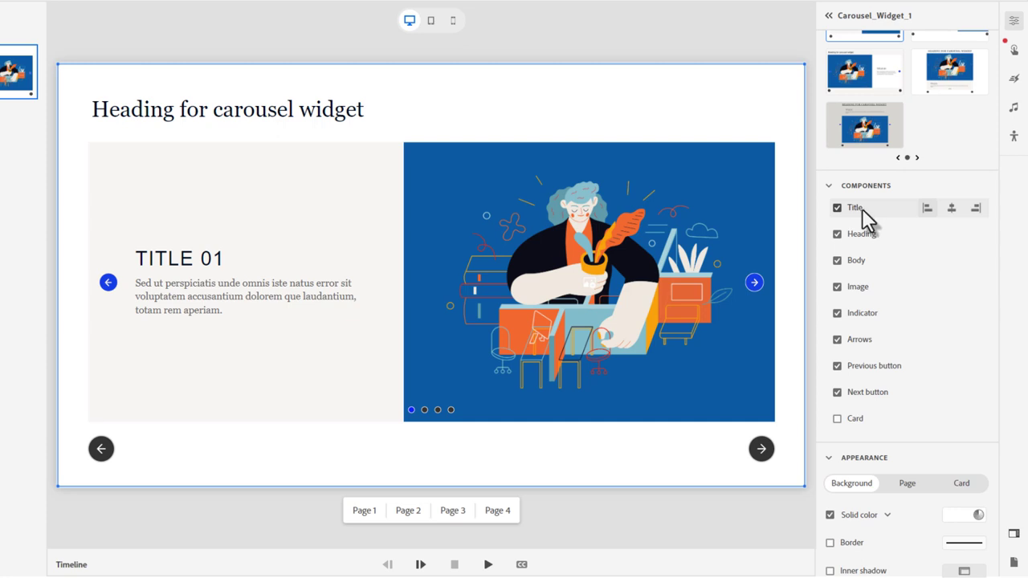
click(951, 210)
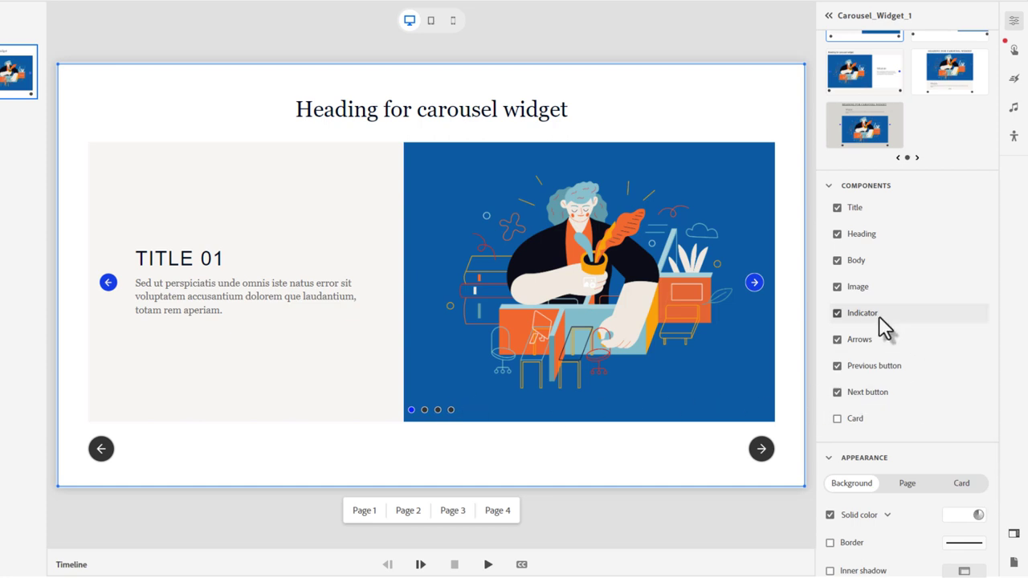
Try the top and bottom alignments for the carousel arrows and return them to the middle alignment.
mouse_move(876, 348)
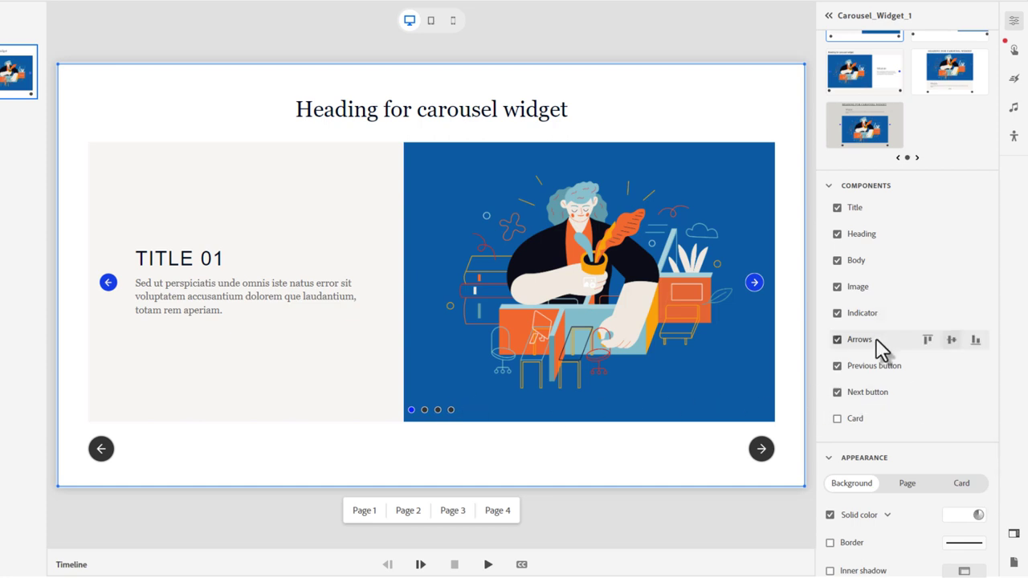
click(928, 340)
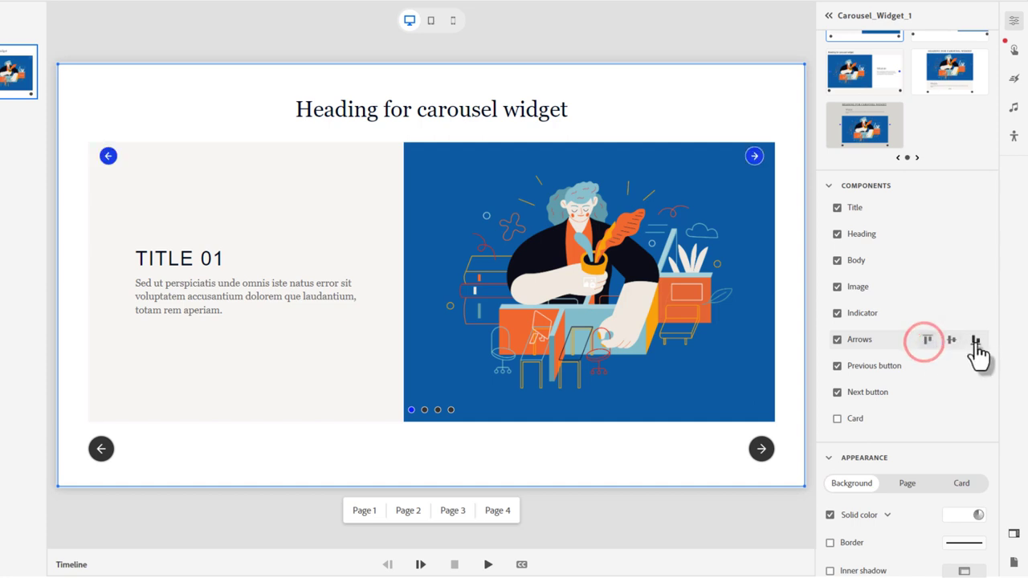
click(976, 341)
click(952, 341)
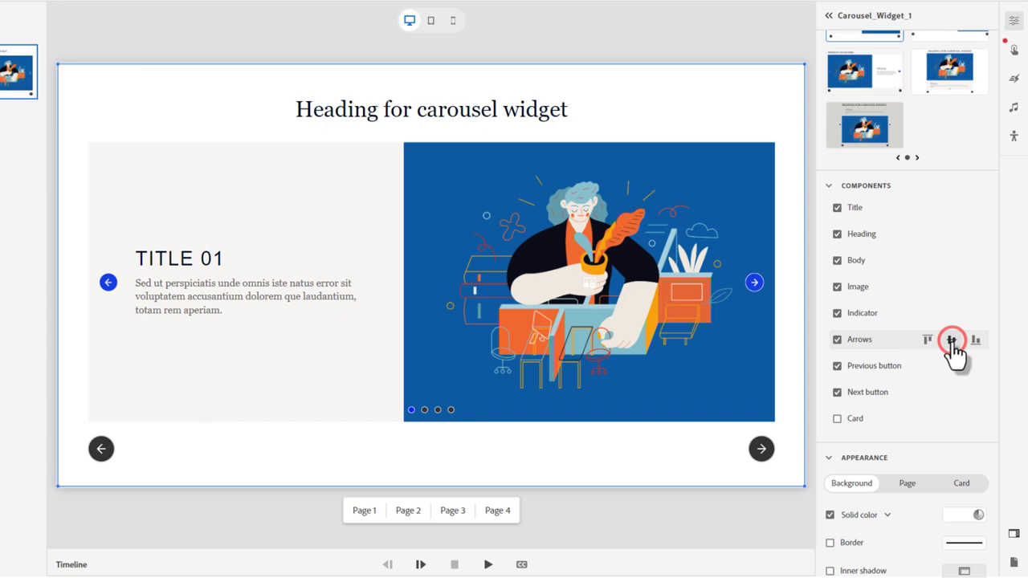
Toggle the table of contents on and off again, and turn off the project's playbar.
click(1014, 535)
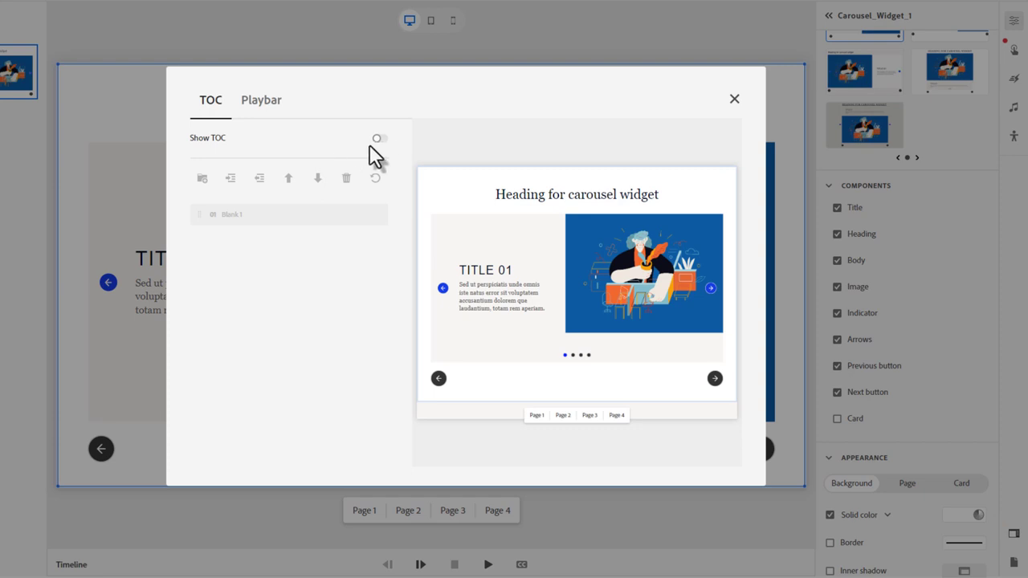
click(378, 139)
click(379, 140)
click(259, 101)
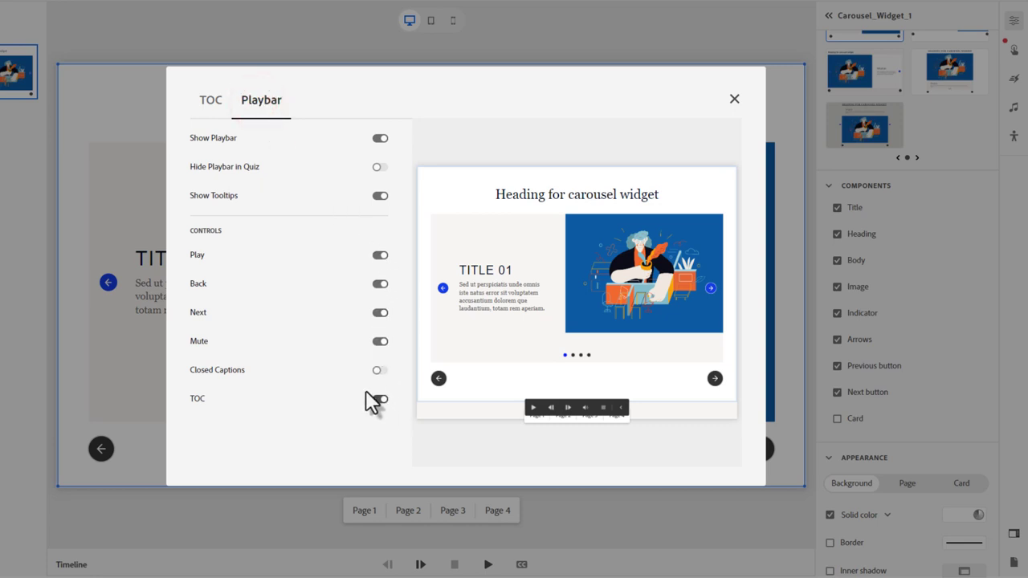
click(378, 138)
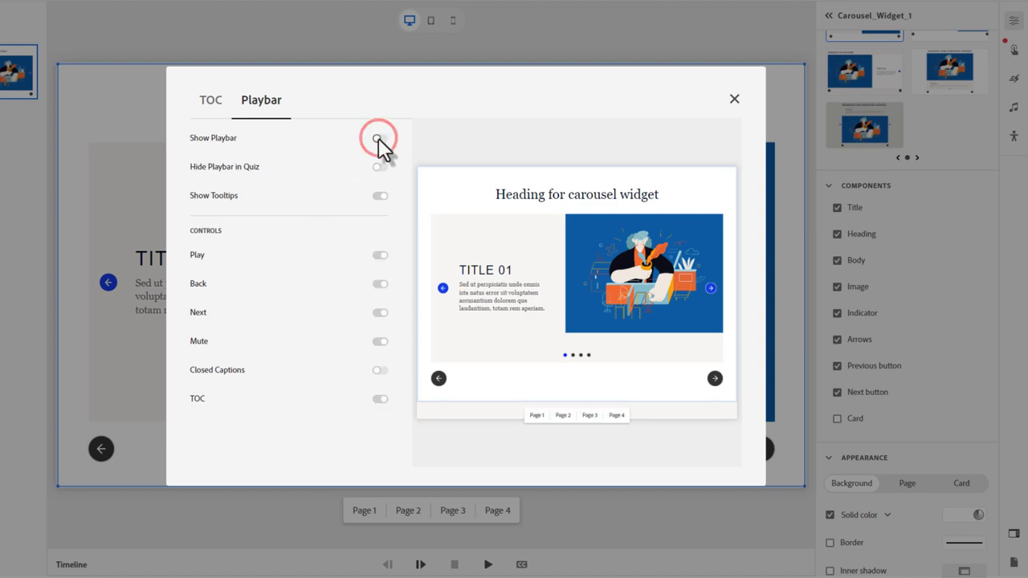
click(735, 99)
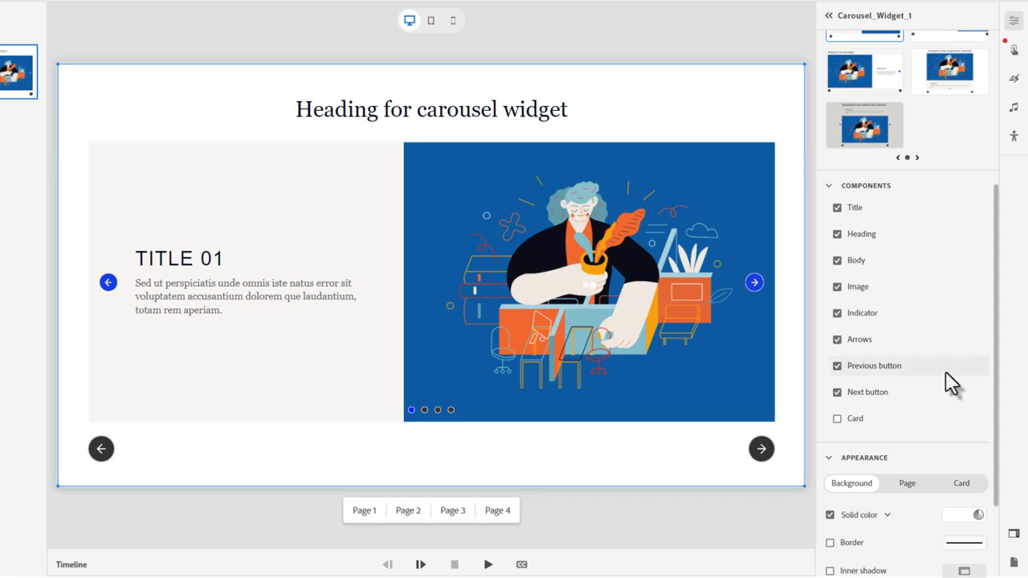
Replace page 1's heading with "ANALYZE AND PRIORITIZE TASKS" and its body with the paragraph on listing tasks and prioritizing them with the Eisenhower Matrix.
scroll(956, 402, down, 3)
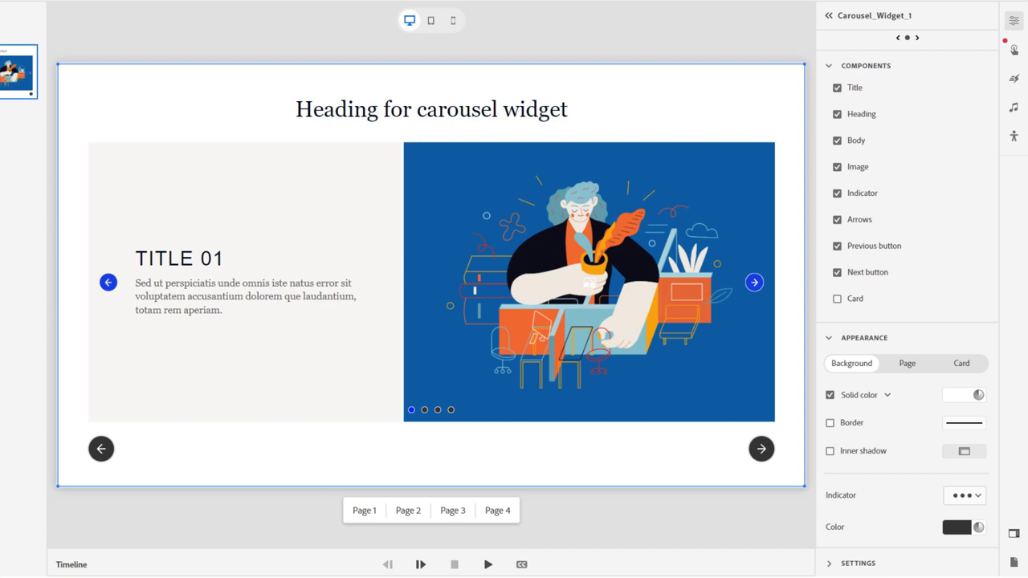
click(170, 260)
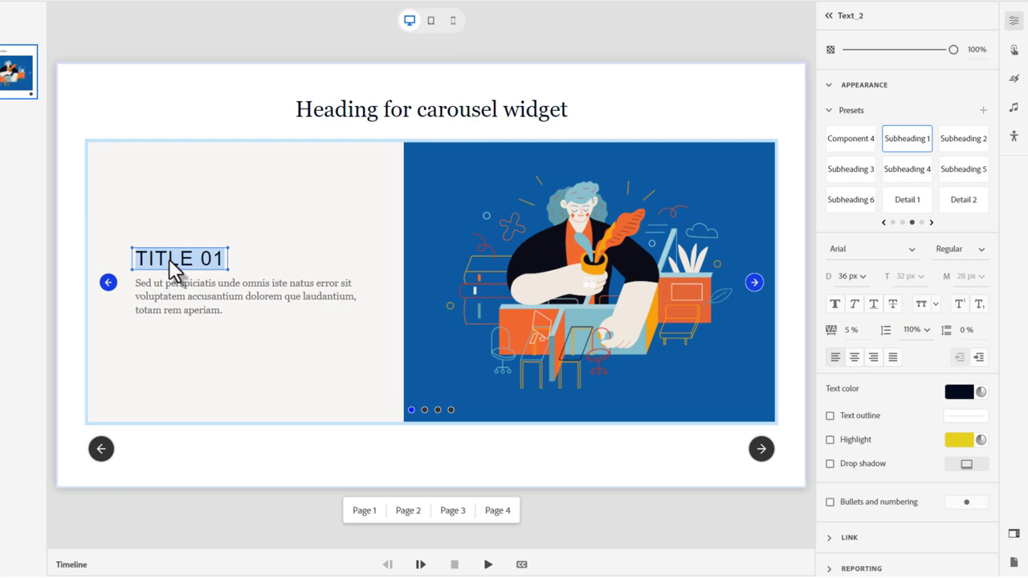
text(ANALYZE AND PRIORITIZE TASKS)
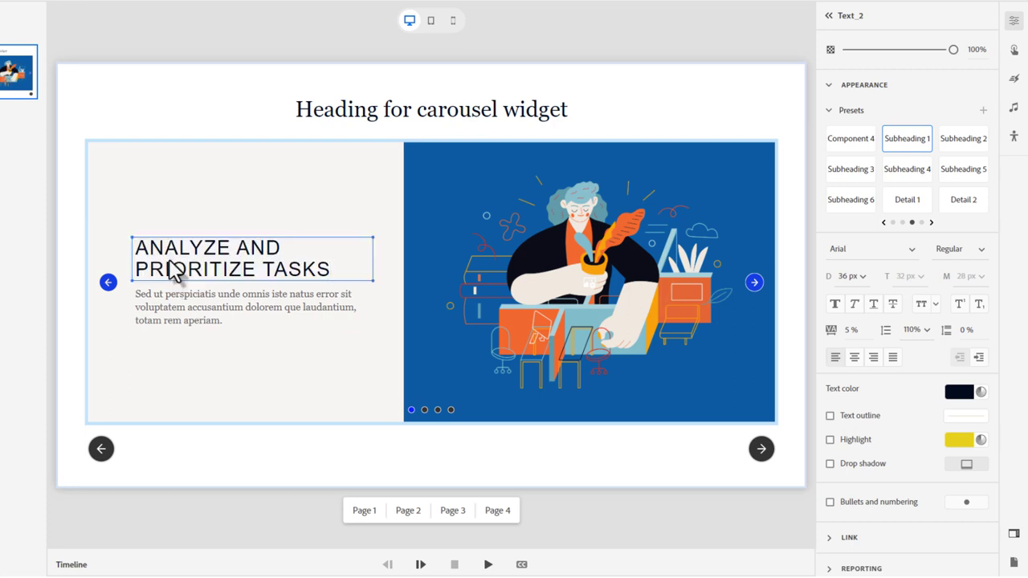
click(211, 307)
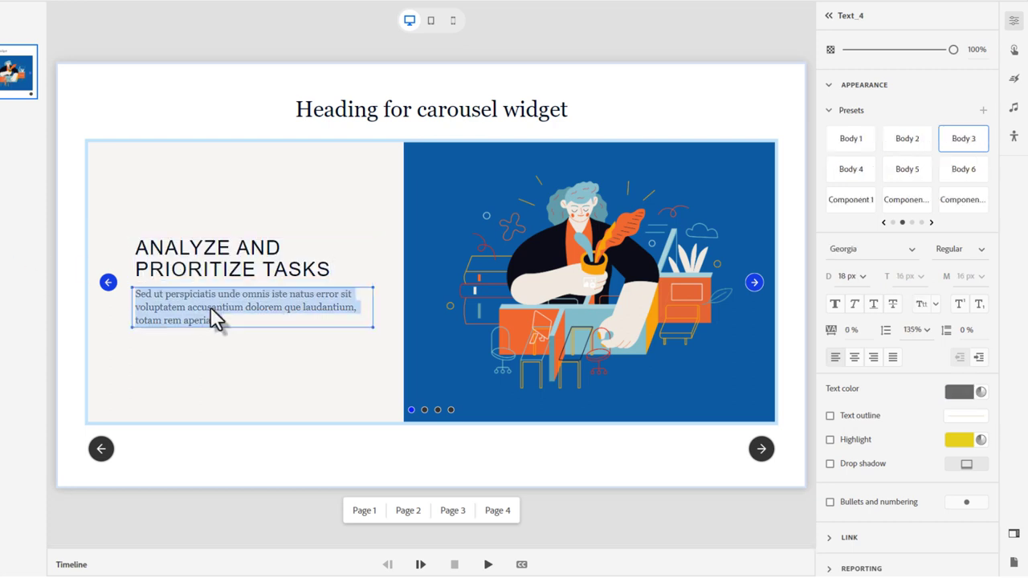
text(Start by creating a comprehensive list of all the tasks and projects you need to accomplish. Break them down into smaller, manageable tasks. Then, prioritize them based on their urgency and importance. Consider using techniques like the Eisenhower Matrix, which categorizes tasks into four quadrants: urgent and important, important but not urgent, urgent but not important, and neither urgent nor important. This analysis will help you focus on what truly matters and prevent wasting time on less critical activities.)
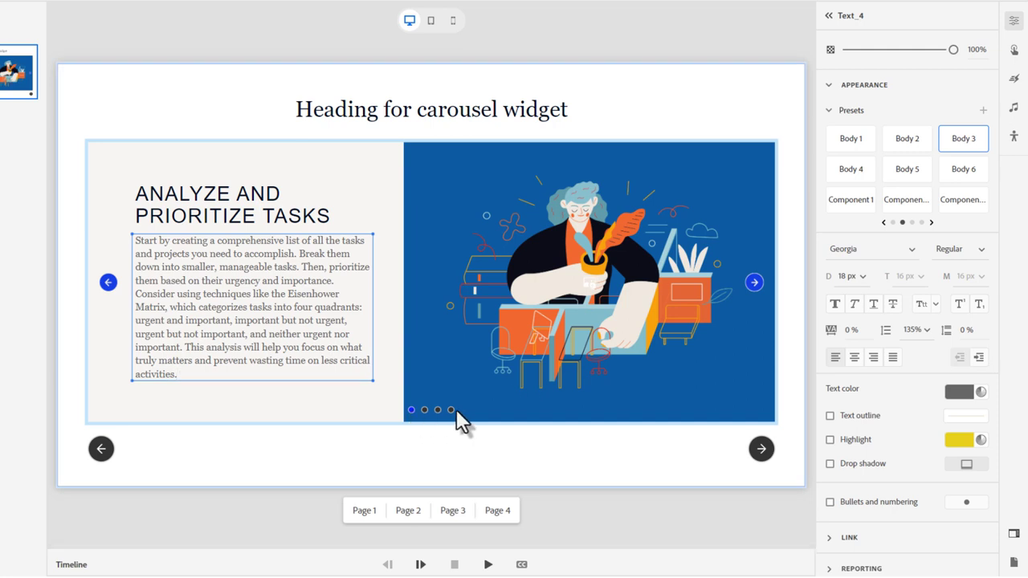
Replace page 2's heading with "SET SMART GOALS" and its body with the paragraph on specific, measurable, achievable, relevant, and time-bound goals.
click(404, 512)
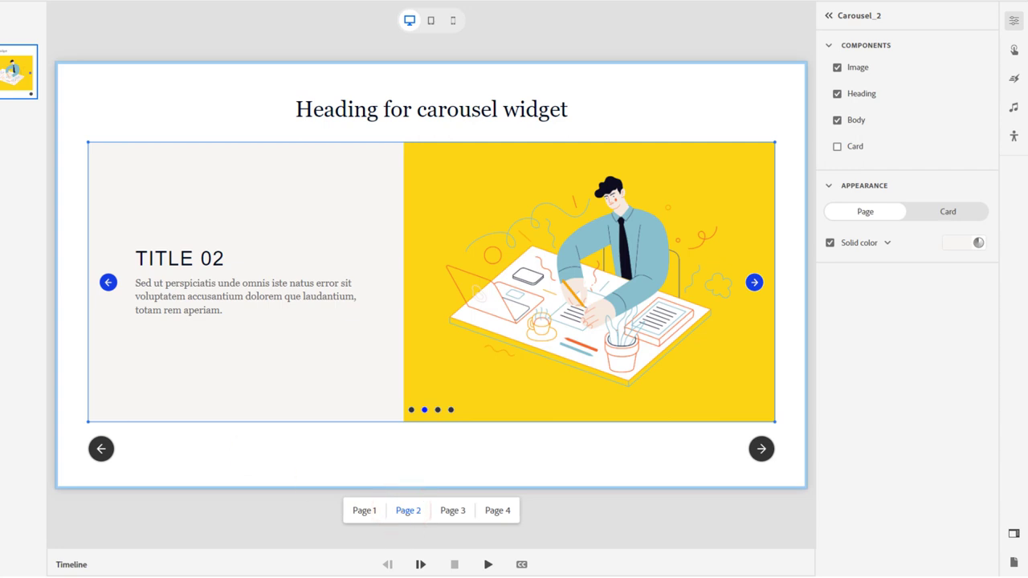
click(157, 257)
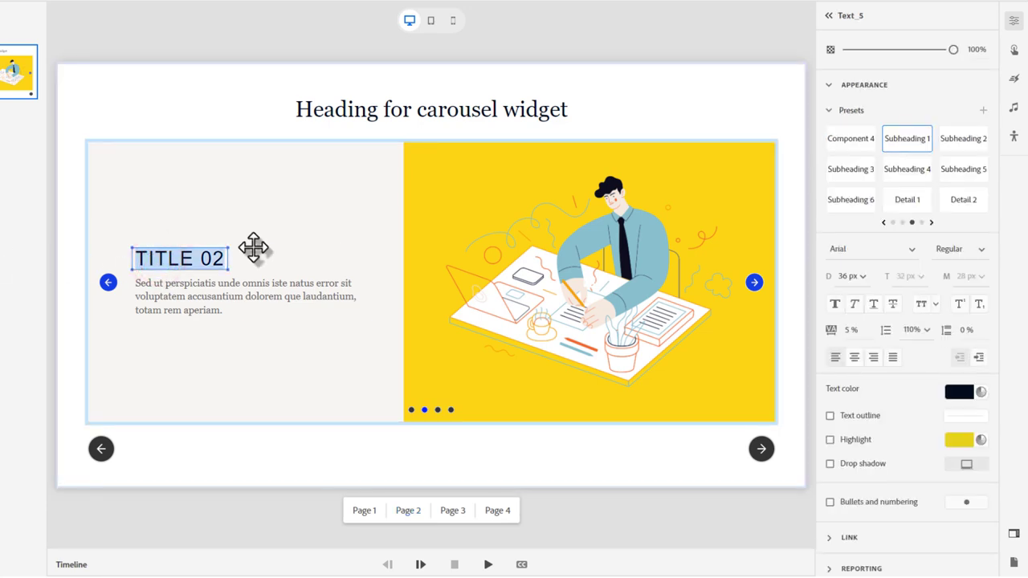
text(SET SMART GOALS)
click(210, 309)
text(Define specific, measurable, achievable, relevant, and time-bound (SMART) goals for each task or project. SMART goals provide clarity and a sense of direction, making it easier to stay on track. Set realistic deadlines for completing these goals, taking into account your workload and any external commitments. Regularly review your progress to ensure you're meeting the targets you've set.)
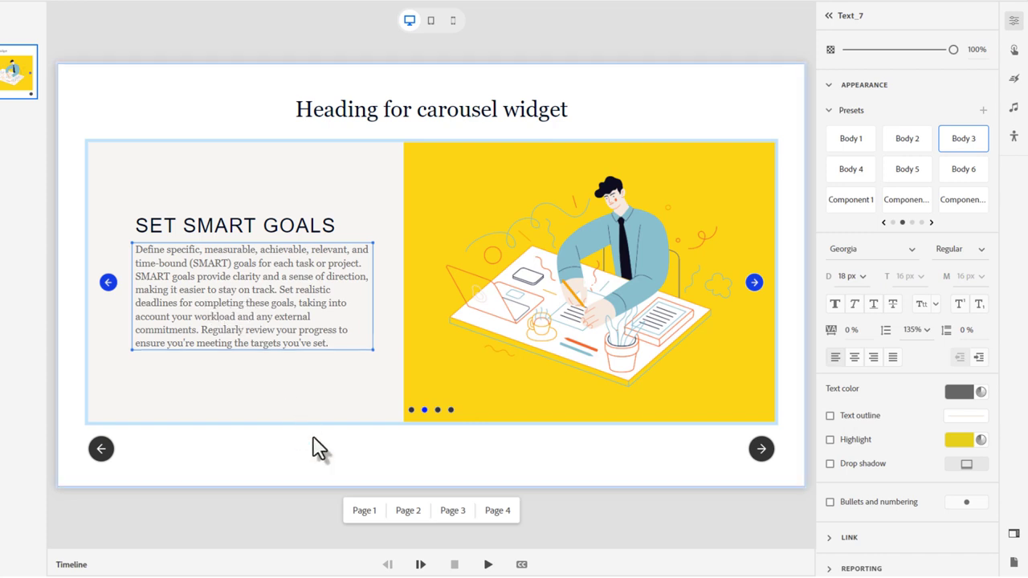
Replace page 3's heading with "ESTABLISH TIME BLOCKING TECHNIQUES" and its body with the paragraph on implementing time blocking to organize the day.
click(453, 511)
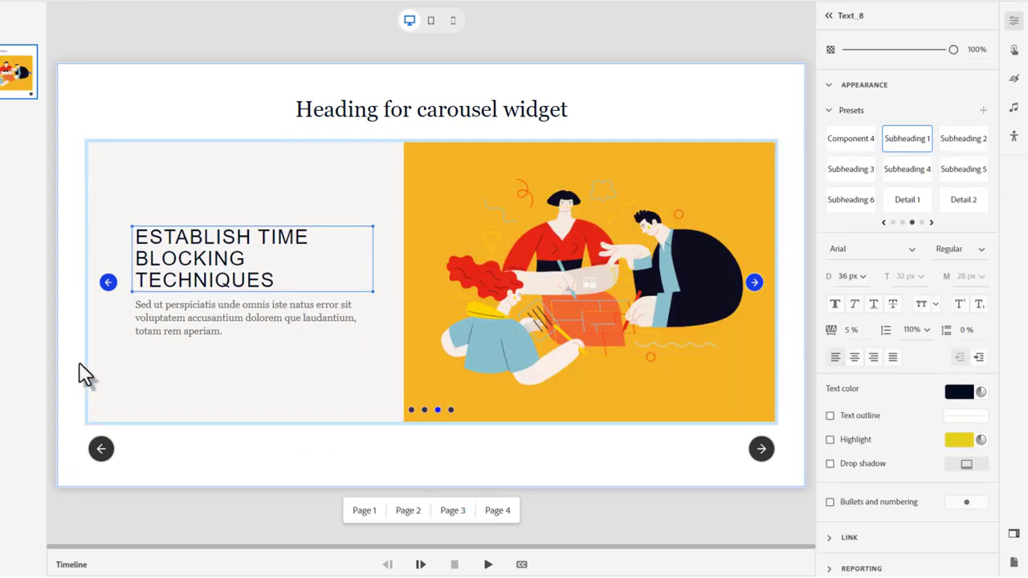
click(199, 328)
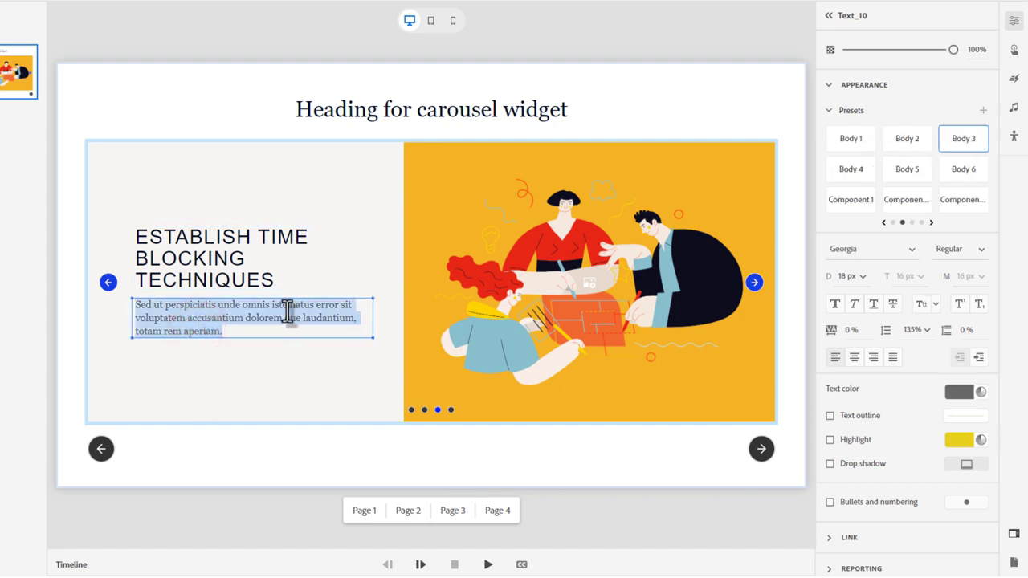
text(Implement time blocking to organize your day effectively. Allocate specific time blocks for different types of tasks or projects. For example, designate a block for checking and responding to emails, another for focused work on a particular project, and so on. By sticking to a predetermined schedule, you can reduce distractions and increase productivity. Remember to include short breaks during each block to prevent burnout and maintain your focus.)
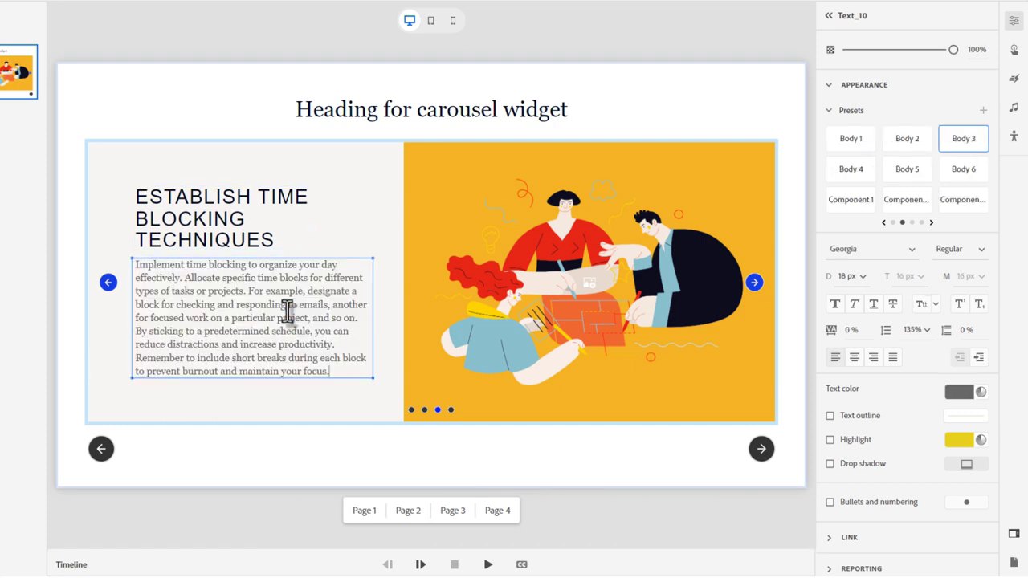
Replace page 4's heading with "USE PRODUCTIVITY TOOLS" and its body with the paragraph on leveraging productivity tools and technology, and return to page 1.
click(489, 512)
click(167, 256)
text(USE PRODUCTIVITY TOOLS)
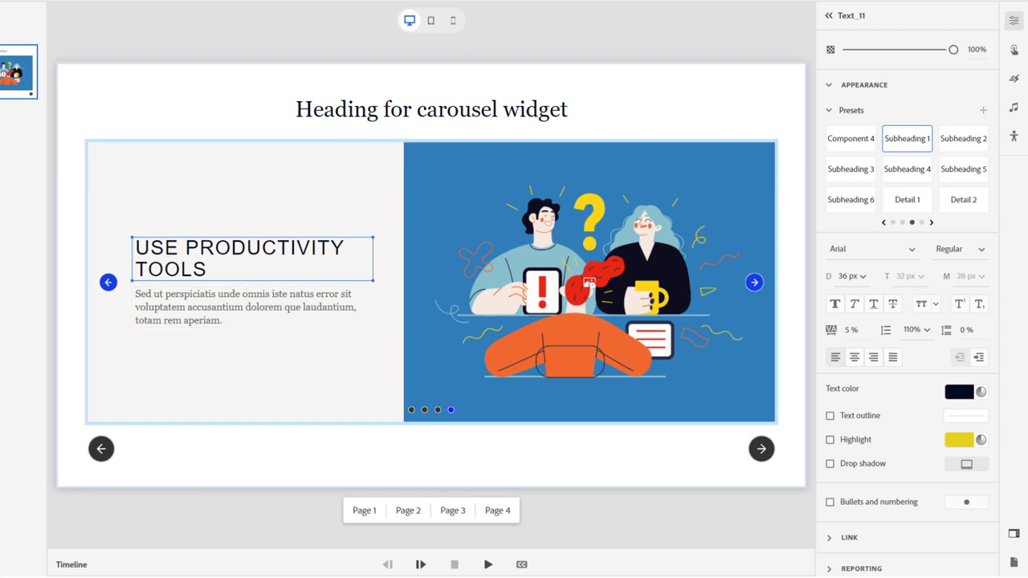
click(140, 297)
text(Leverage productivity tools and technology to streamline your time management process. There are various apps and software available that can help you create to-do lists, set reminders, track your progress, and manage your time efficiently. Some popular tools include Todoist, Trello, Asana, or Google Calendar. Additionally, time-tracking apps can provide insights into how you're spending your time, helping you identify areas for improvement.)
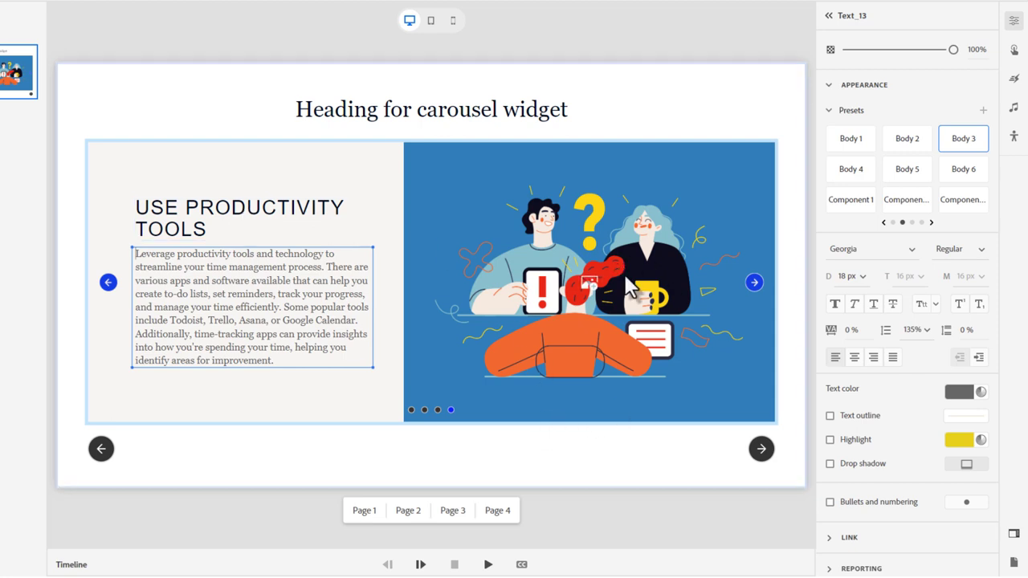
click(364, 512)
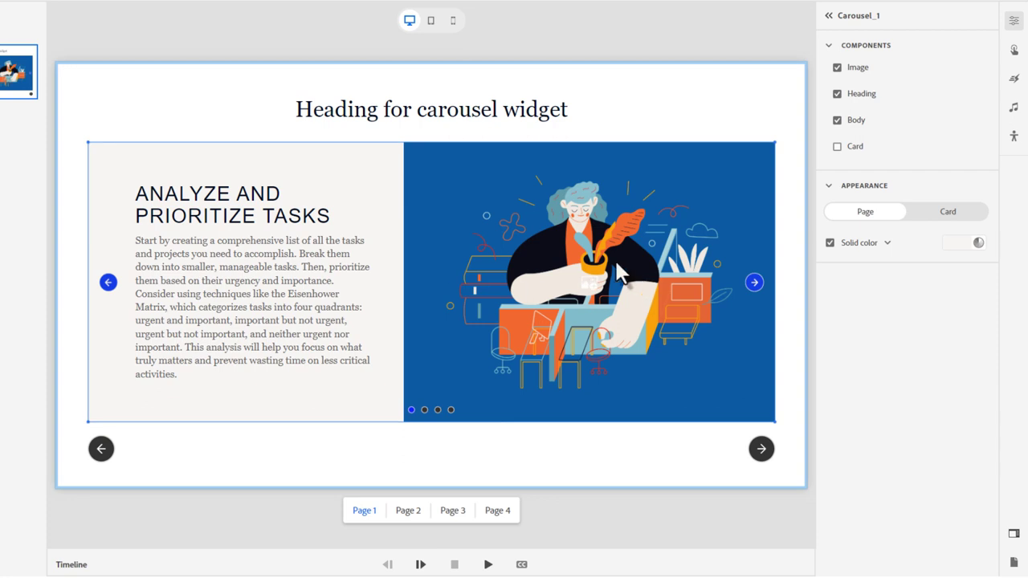
Switch the carousel widget's Image component off and on again.
click(725, 109)
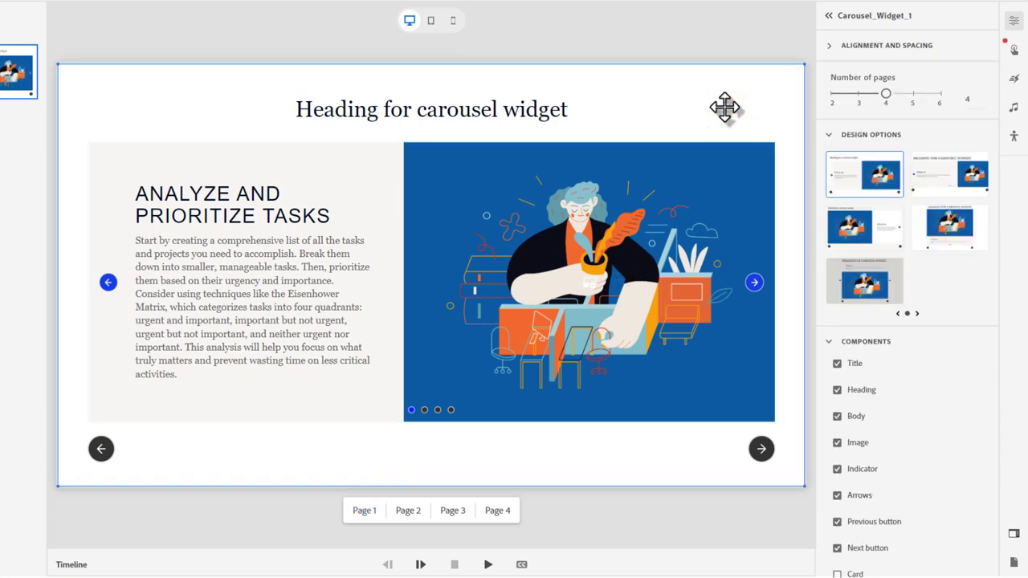
click(836, 443)
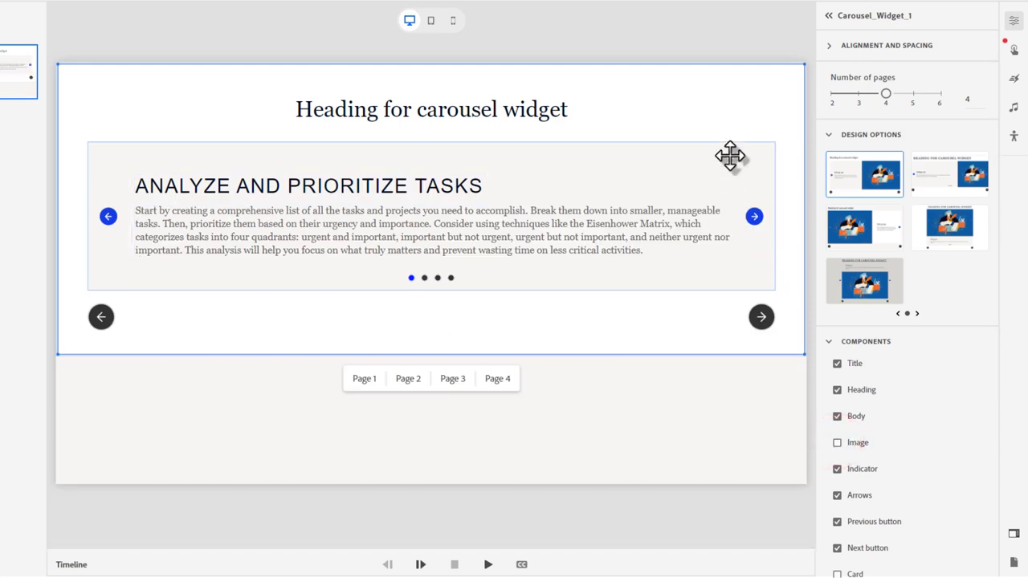
click(837, 443)
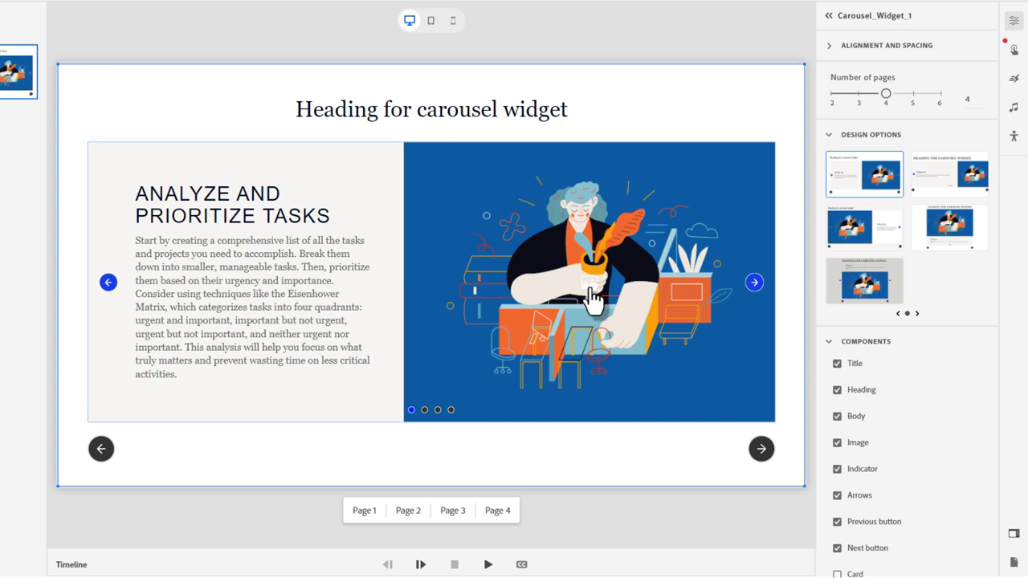
Replace page 1's image with the file "analyze and prioritize tasks.jpeg" from the system.
right_click(446, 214)
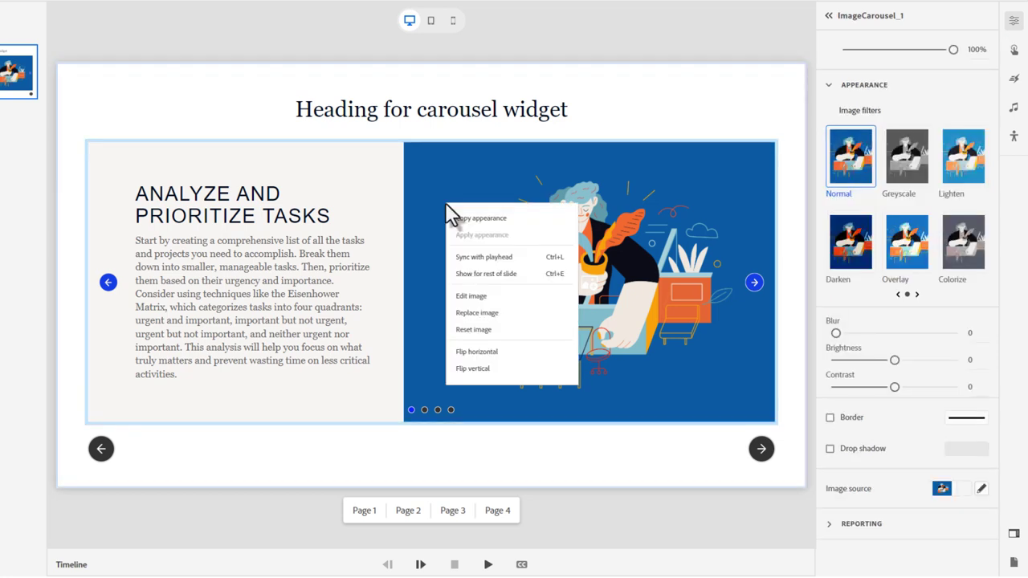
click(486, 316)
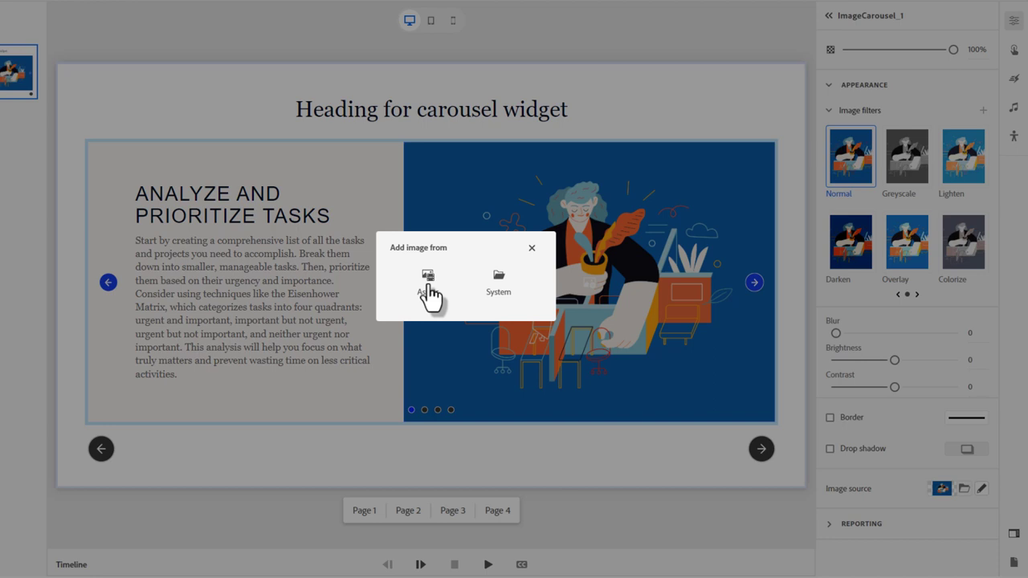
click(499, 277)
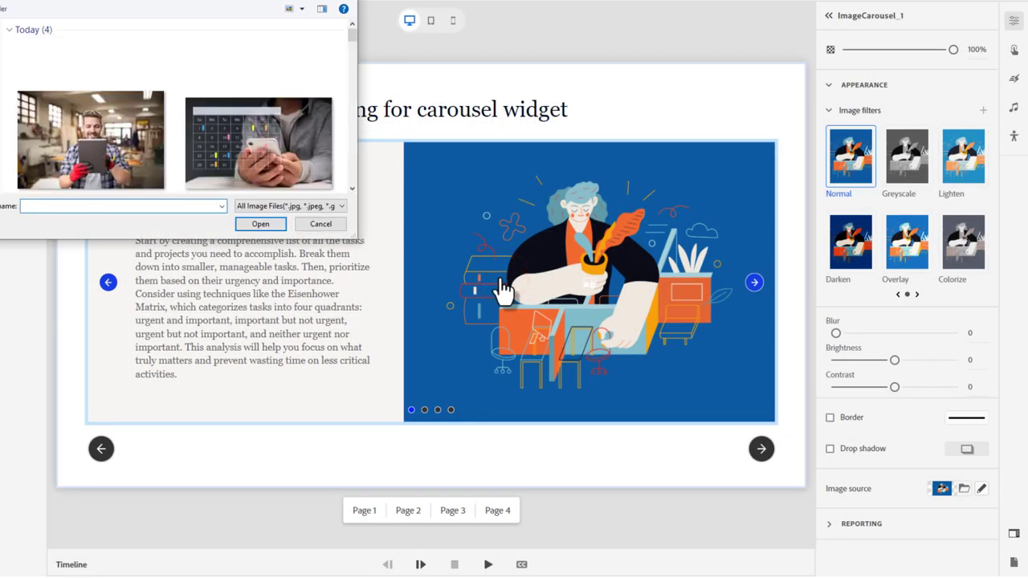
scroll(354, 95, down, 1)
click(352, 83)
click(265, 116)
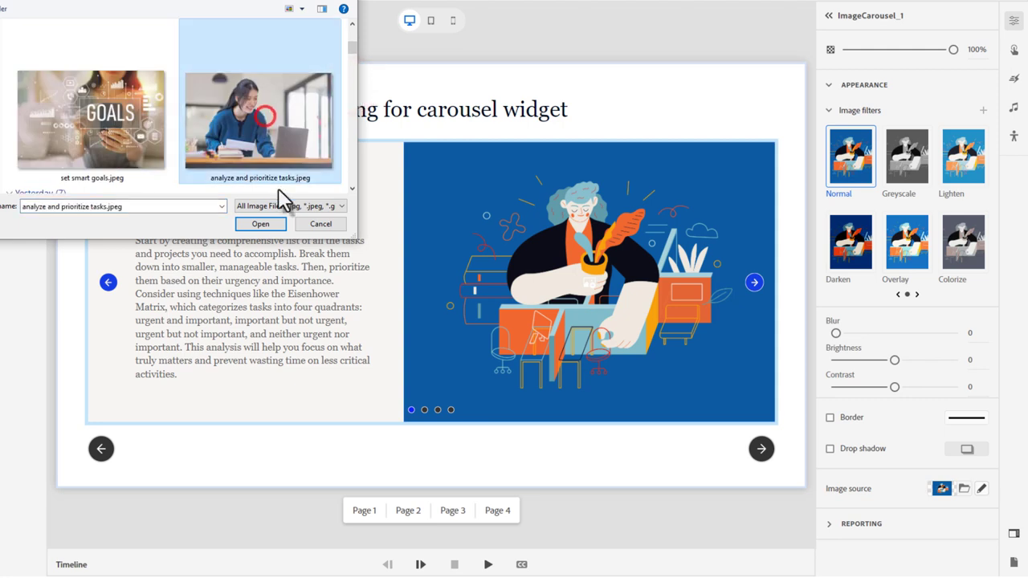
click(265, 225)
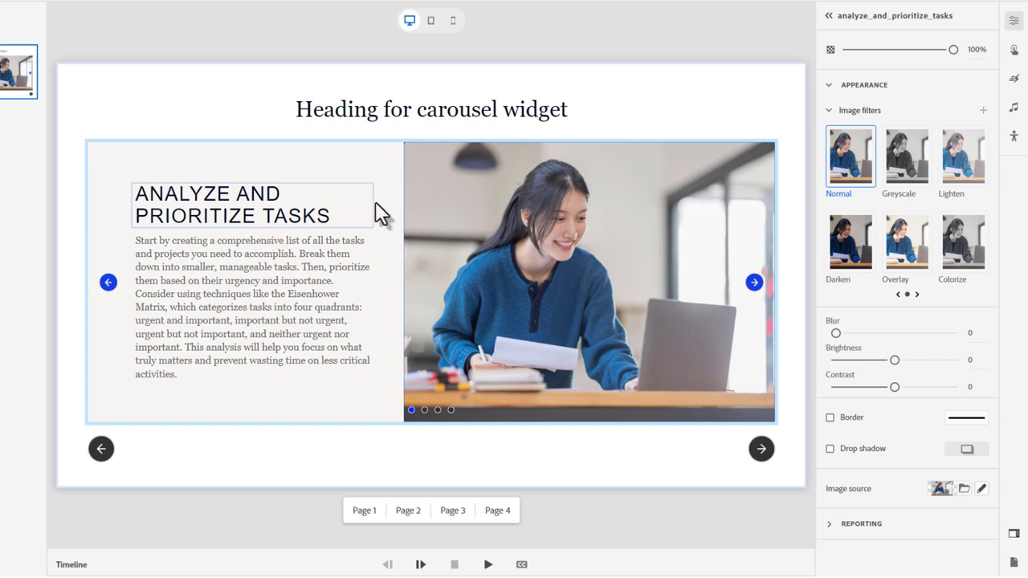
Replace page 2's image with the file "set smart goals.jpeg" from the system.
click(408, 511)
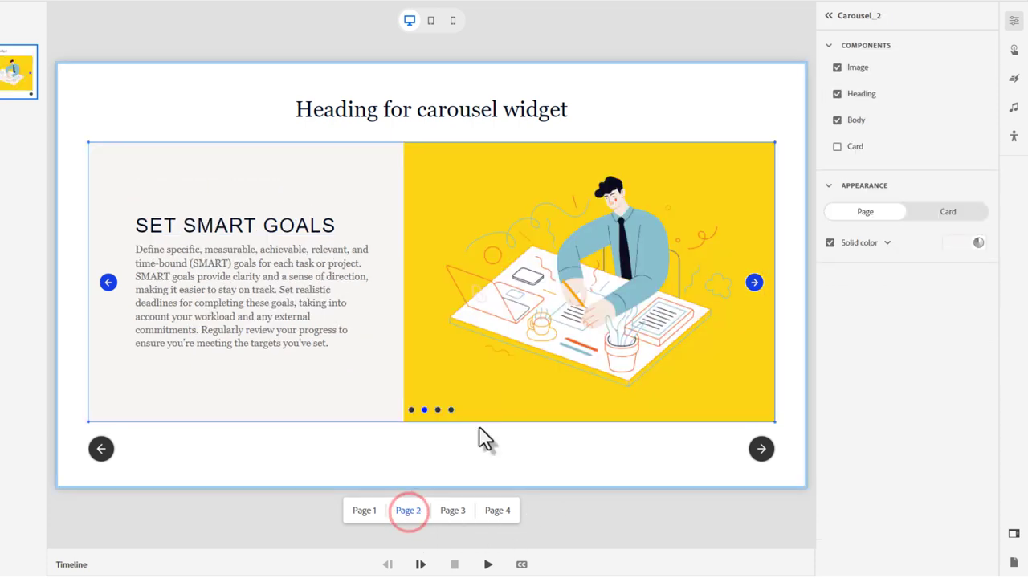
double_click(590, 291)
click(501, 282)
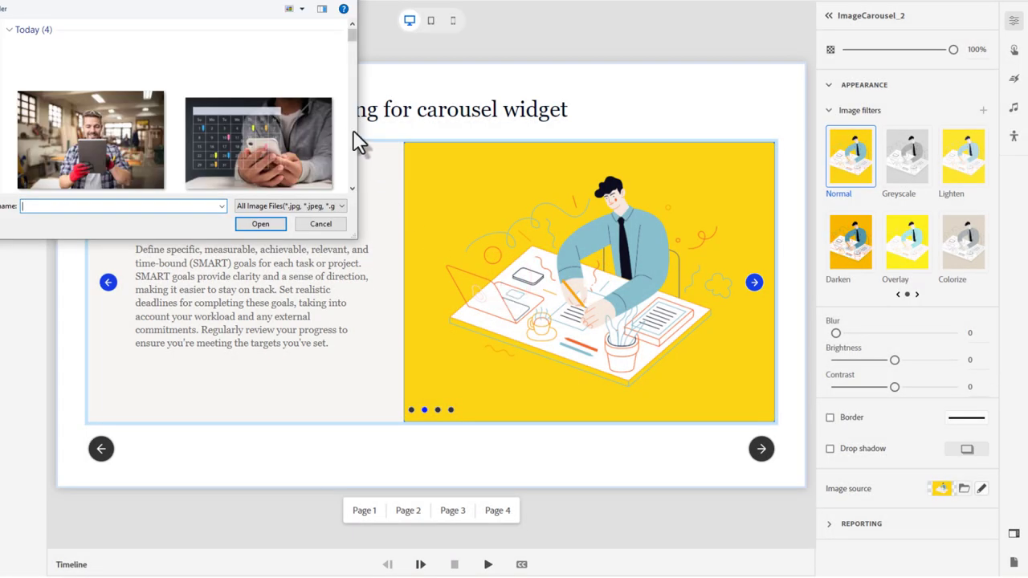
click(350, 129)
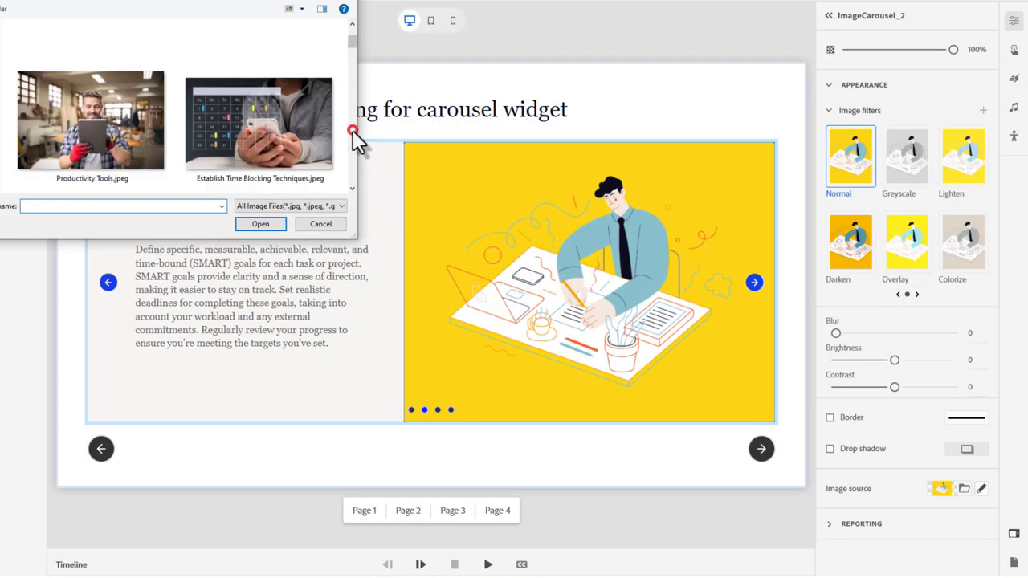
click(113, 122)
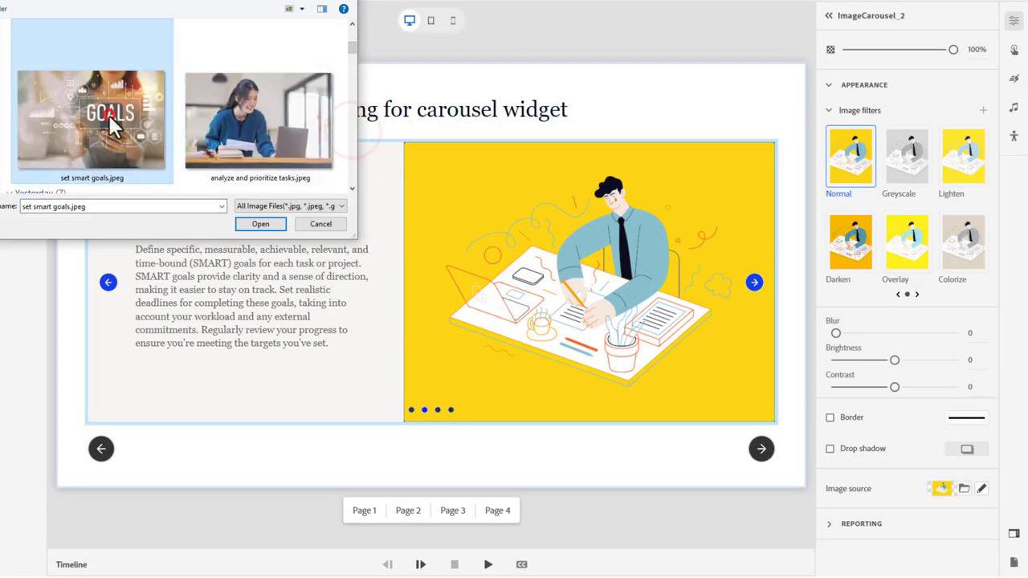
click(279, 225)
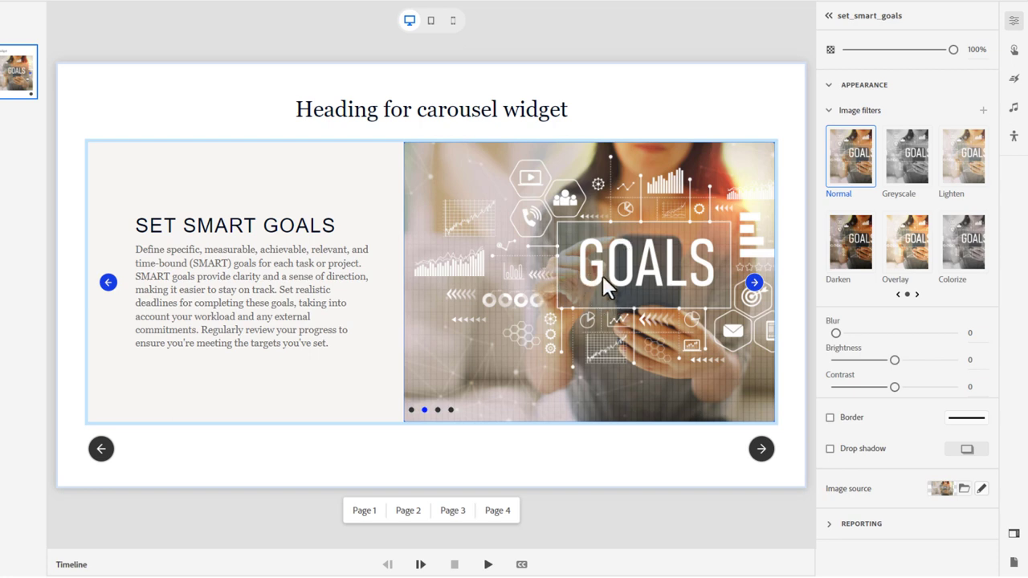
Crop about a quarter off the left side of page 2's goals image and save the edit.
right_click(518, 257)
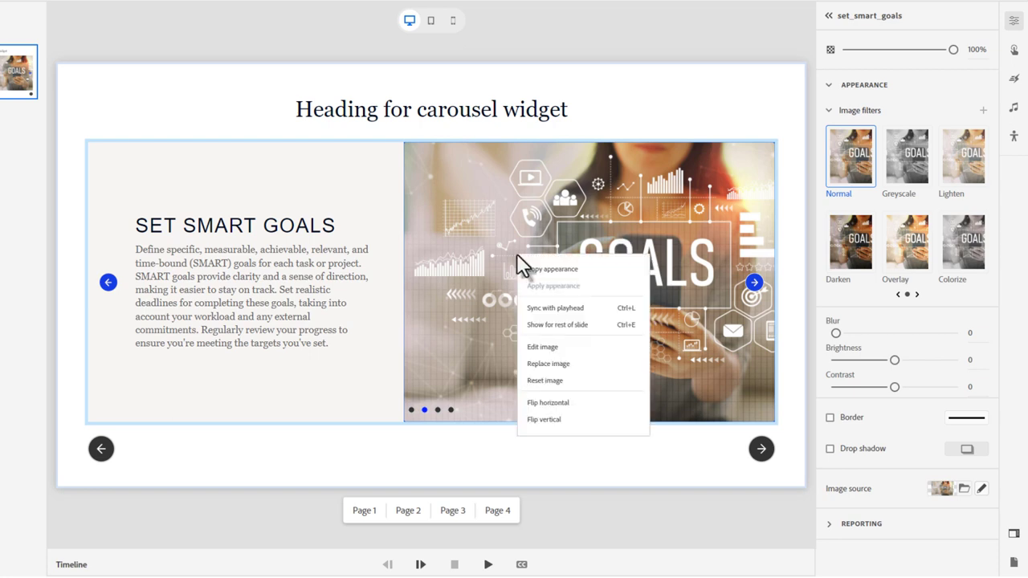
click(548, 347)
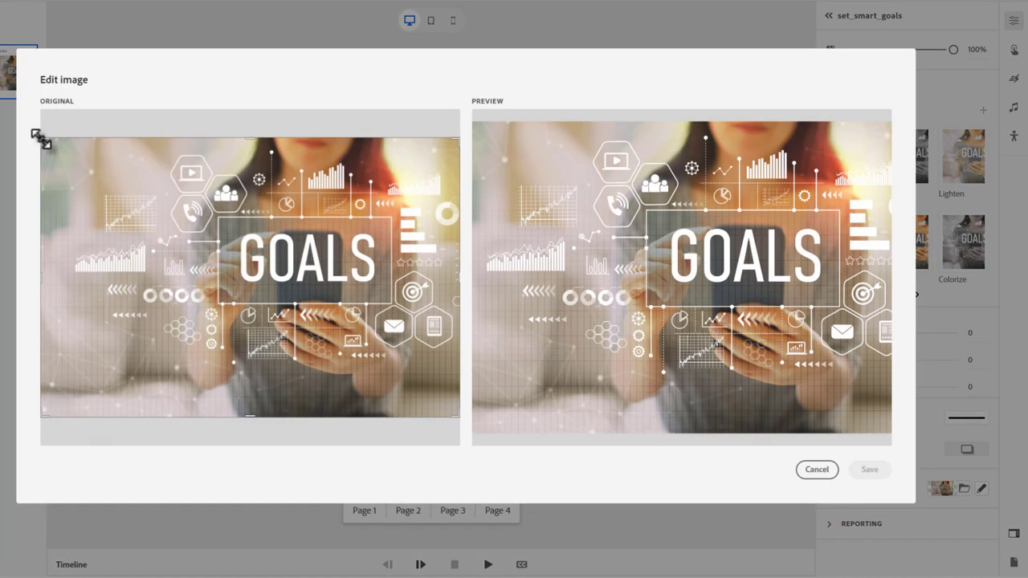
drag(42, 139, 153, 133)
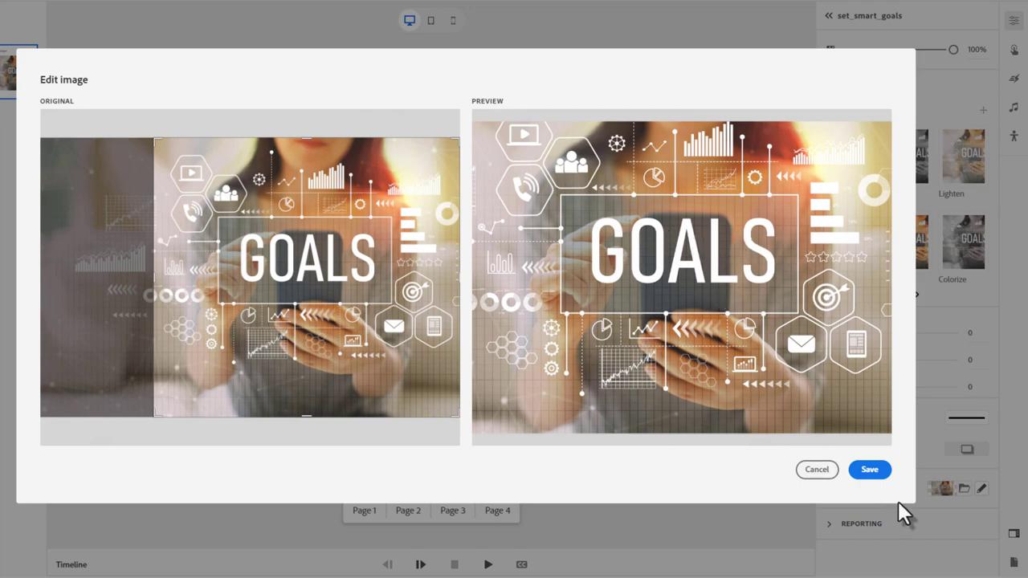
click(874, 470)
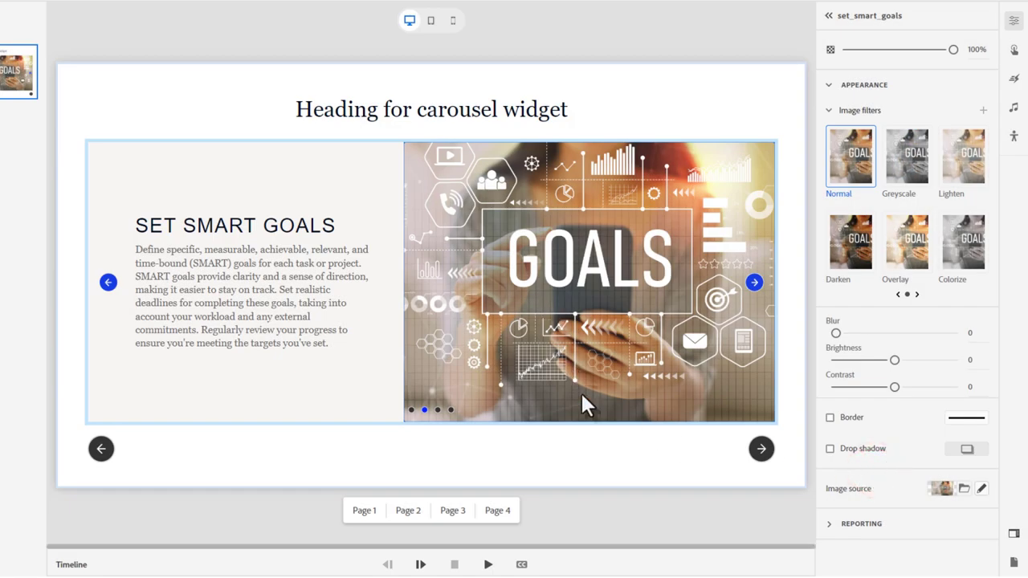
Replace page 3's image with the file "Establish Time Blocking Techniques.jpeg" from the system.
click(454, 514)
double_click(589, 279)
click(498, 274)
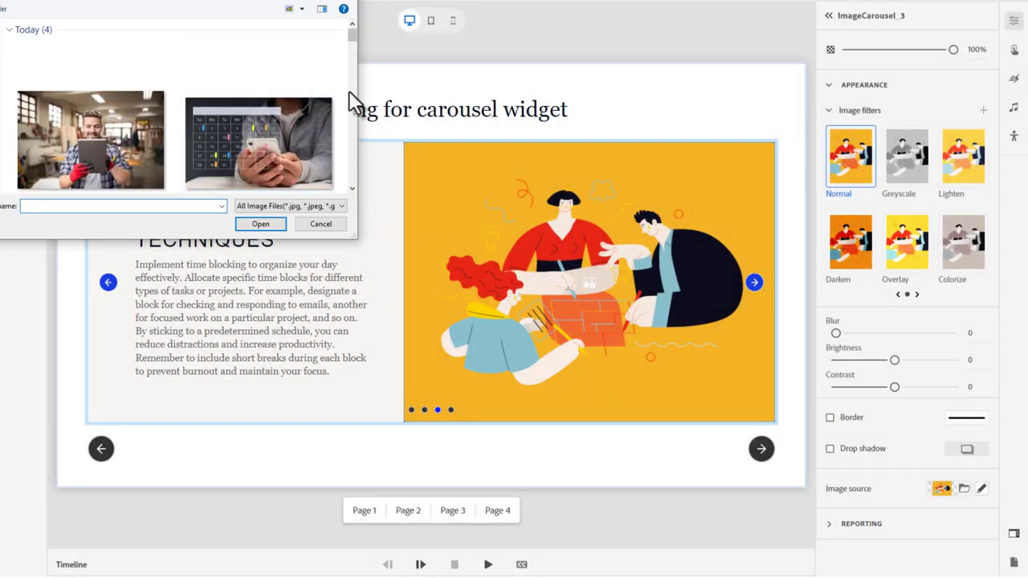
click(275, 136)
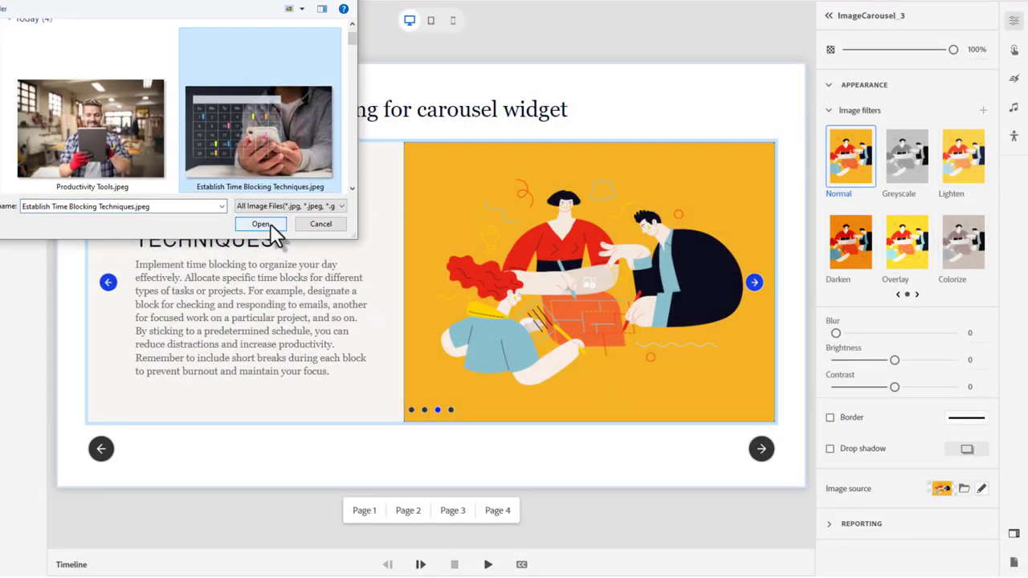
click(268, 224)
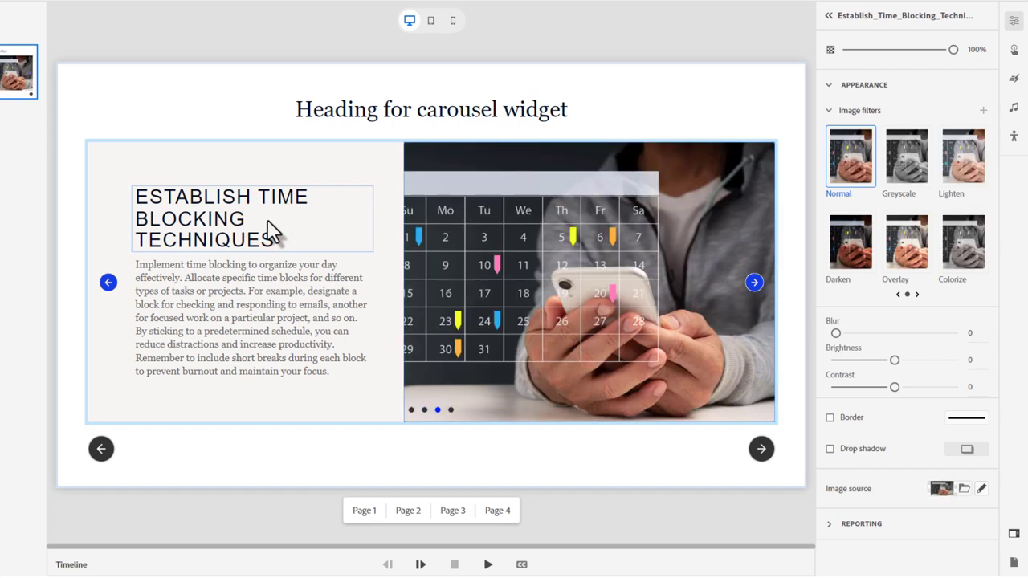
Crop page 3's image by about a quarter on its right side and slightly at the bottom, keeping the full calendar, and save the edit.
right_click(505, 232)
click(531, 329)
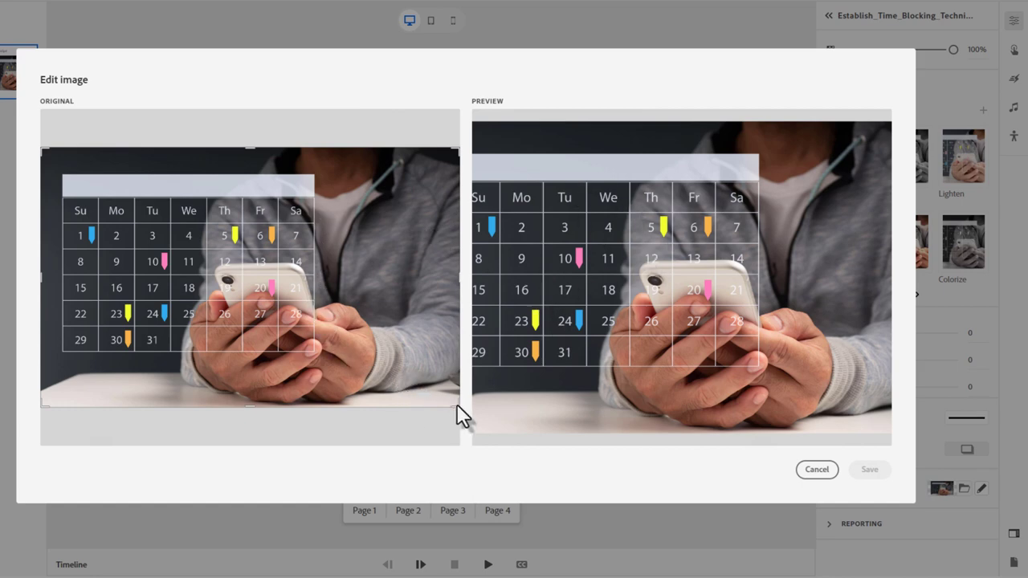
drag(455, 406, 336, 399)
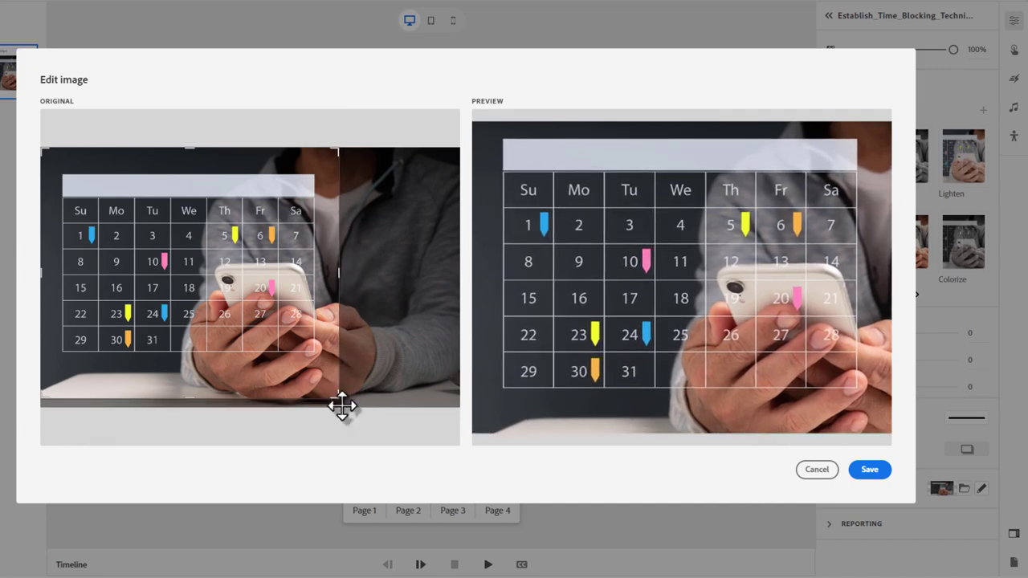
click(883, 469)
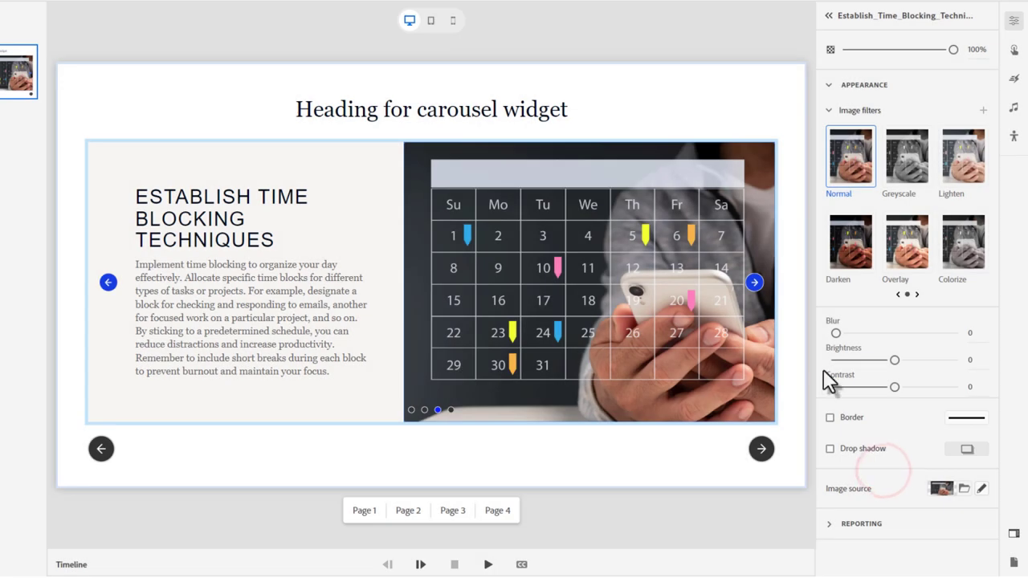
Replace page 4's image with the file "Productivity Tools.jpeg" from the system.
click(502, 513)
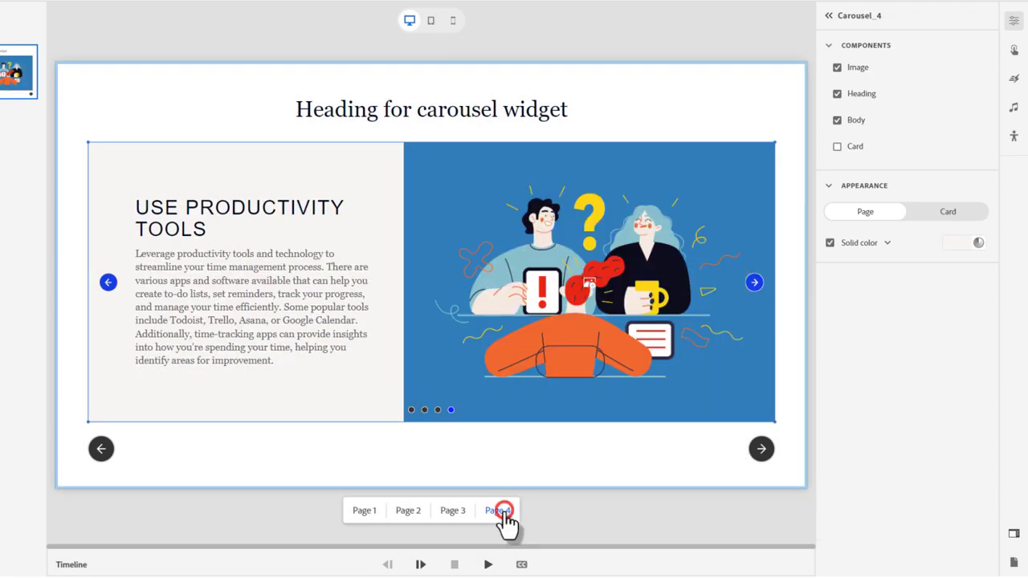
double_click(590, 281)
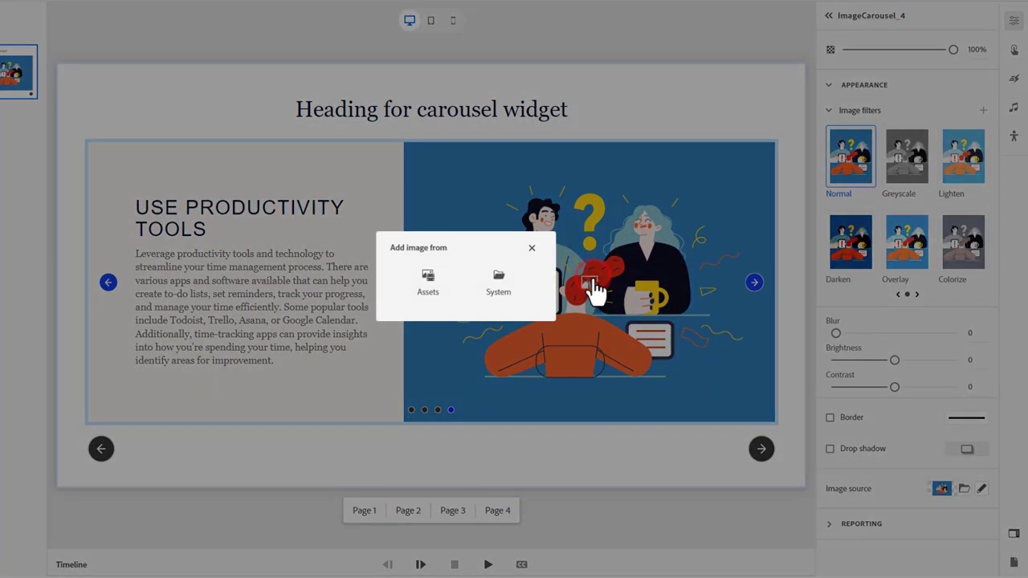
click(501, 285)
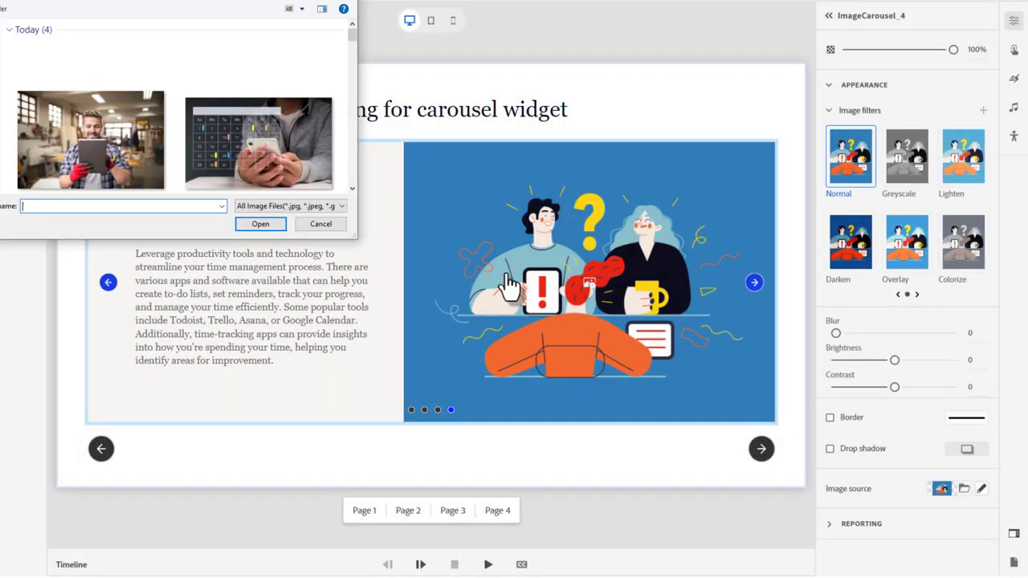
click(104, 161)
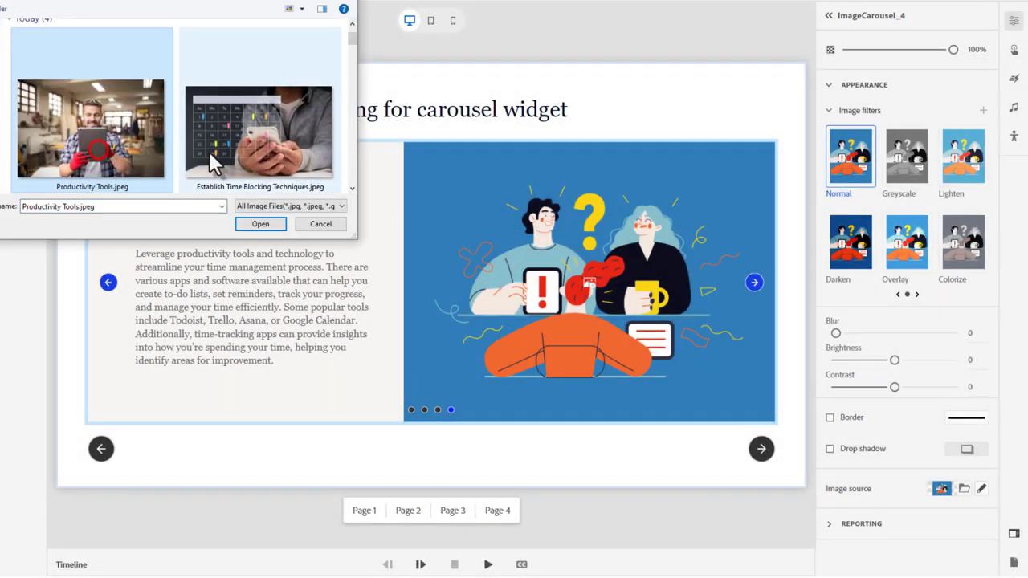
click(273, 224)
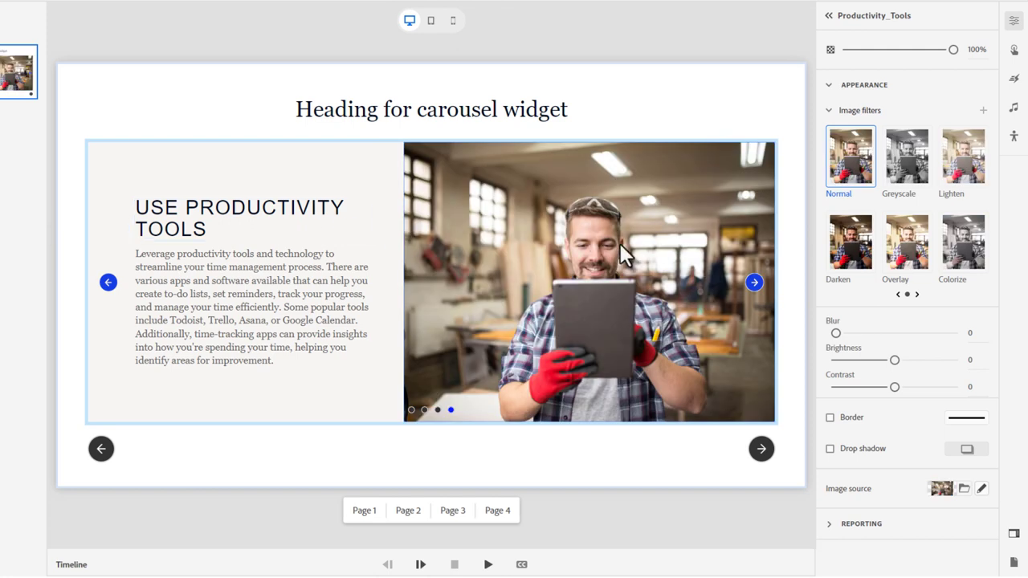
Try bright blue as the carousel widget's solid background color and set it back to white.
click(768, 103)
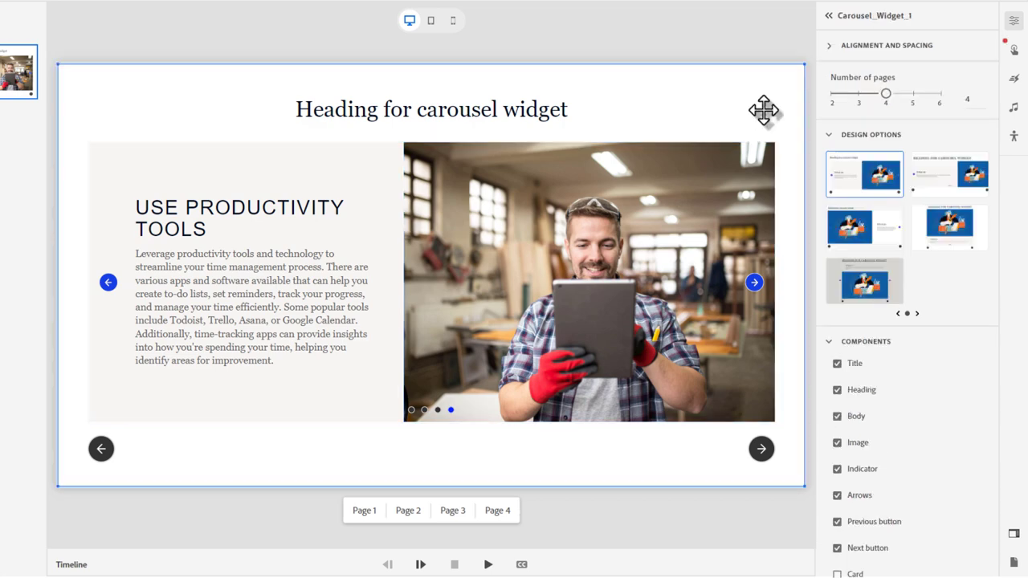
click(736, 26)
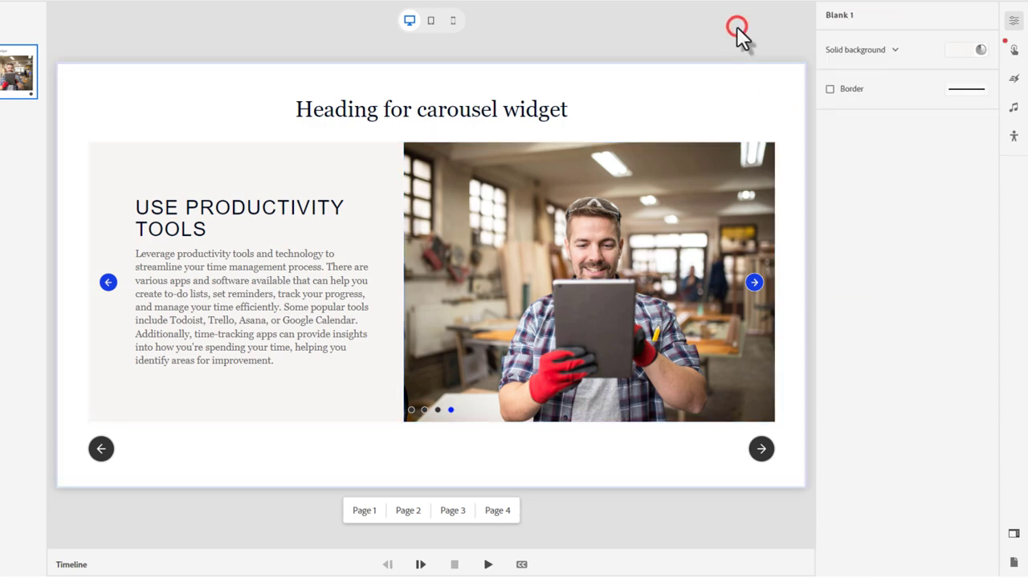
click(713, 69)
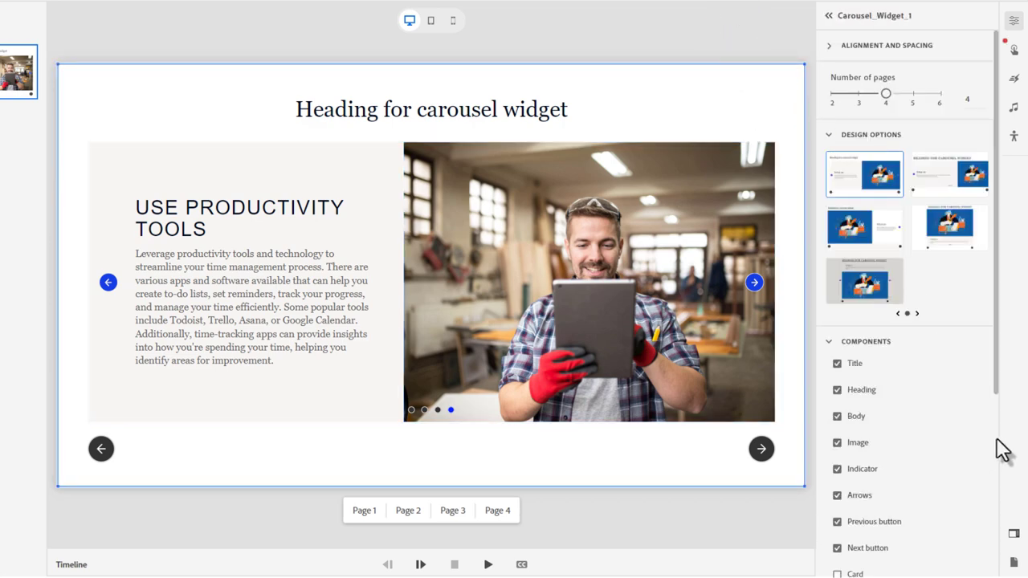
scroll(1002, 450, down, 4)
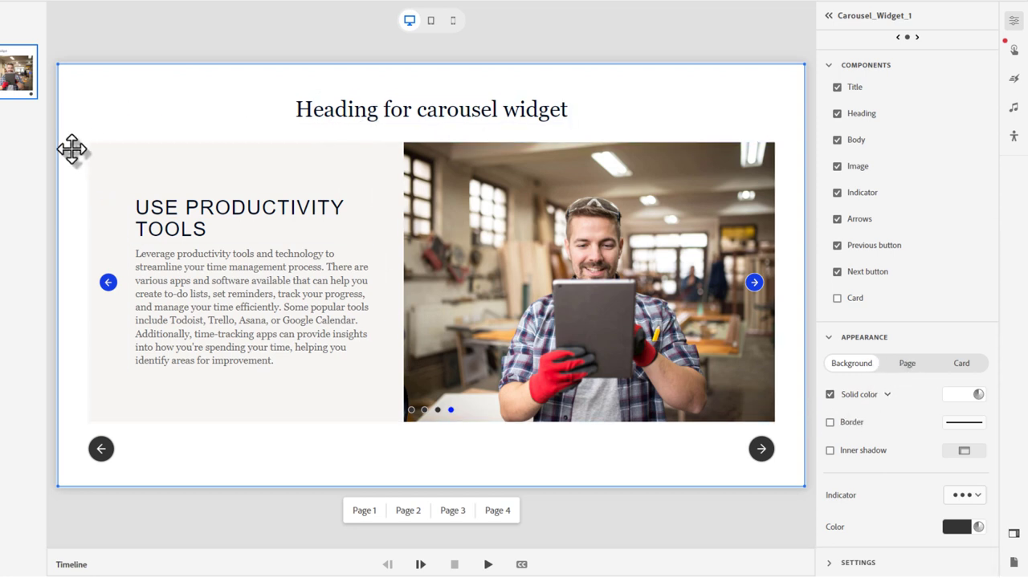
click(964, 393)
click(893, 454)
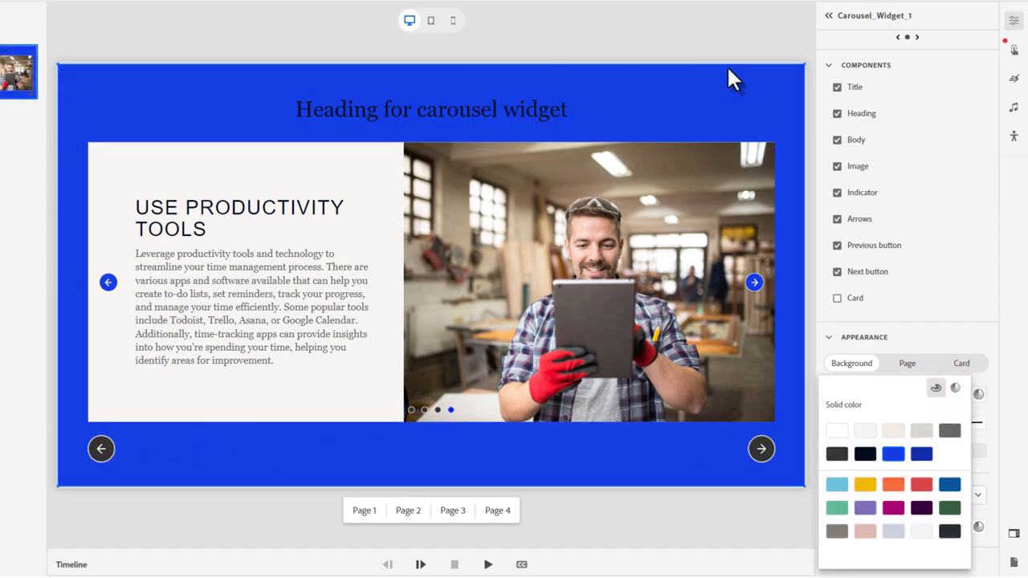
click(839, 429)
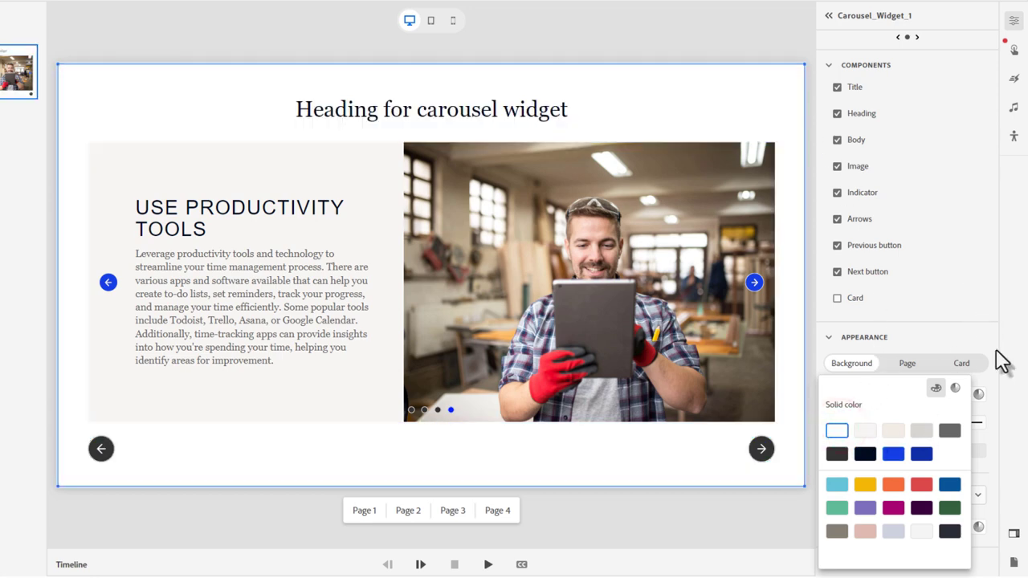
Turn off the carousel widget's solid color background so the slide's own background is used.
click(995, 351)
click(829, 394)
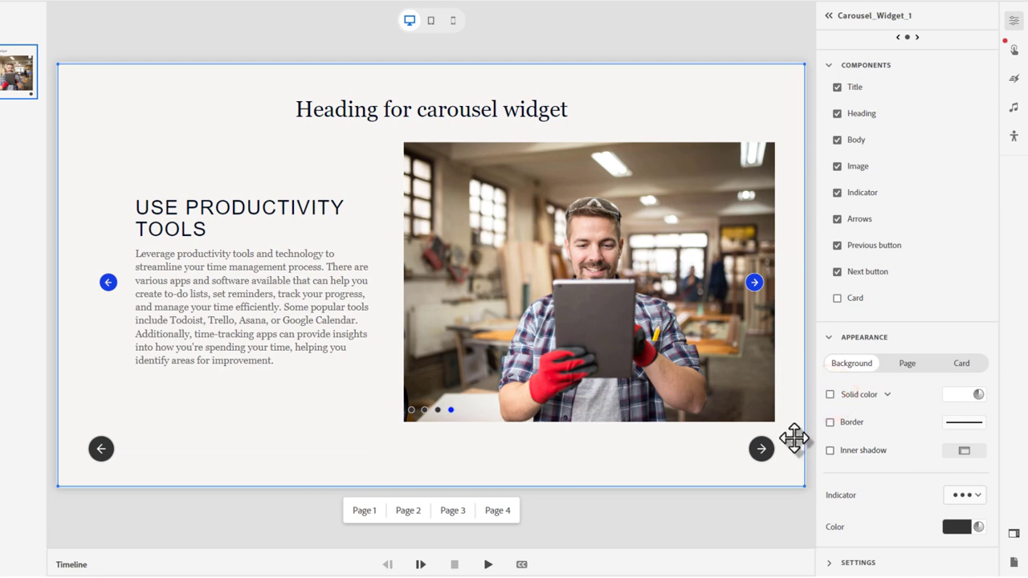
click(782, 509)
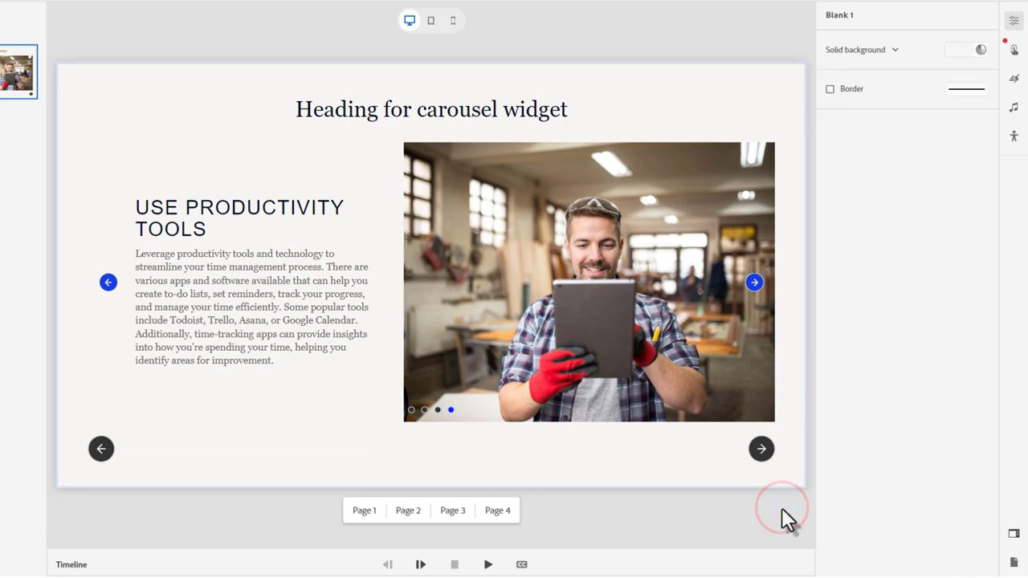
Try a linear gradient as the slide background, directing it vertically down the slide's left edge.
click(977, 51)
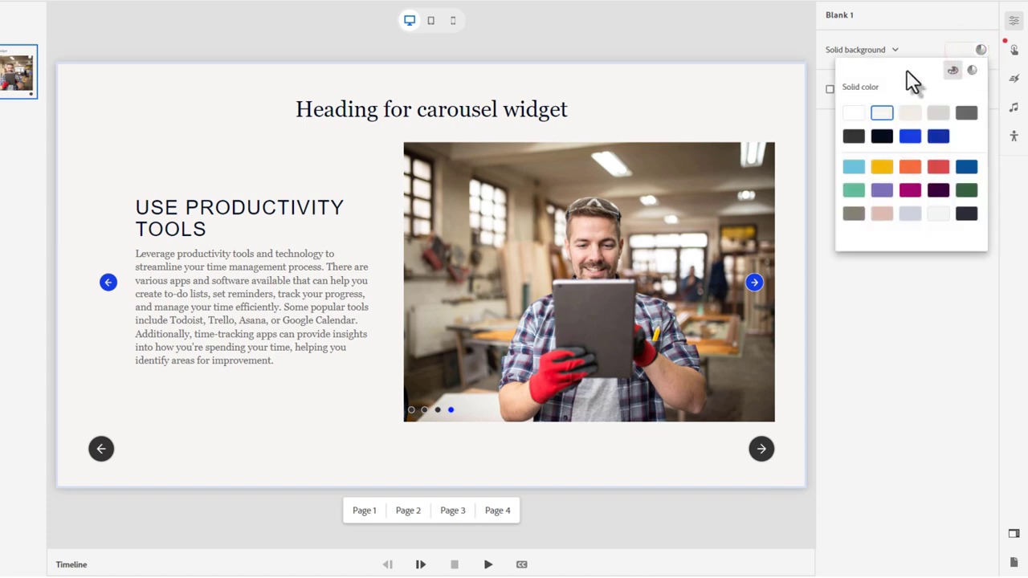
click(934, 38)
click(894, 49)
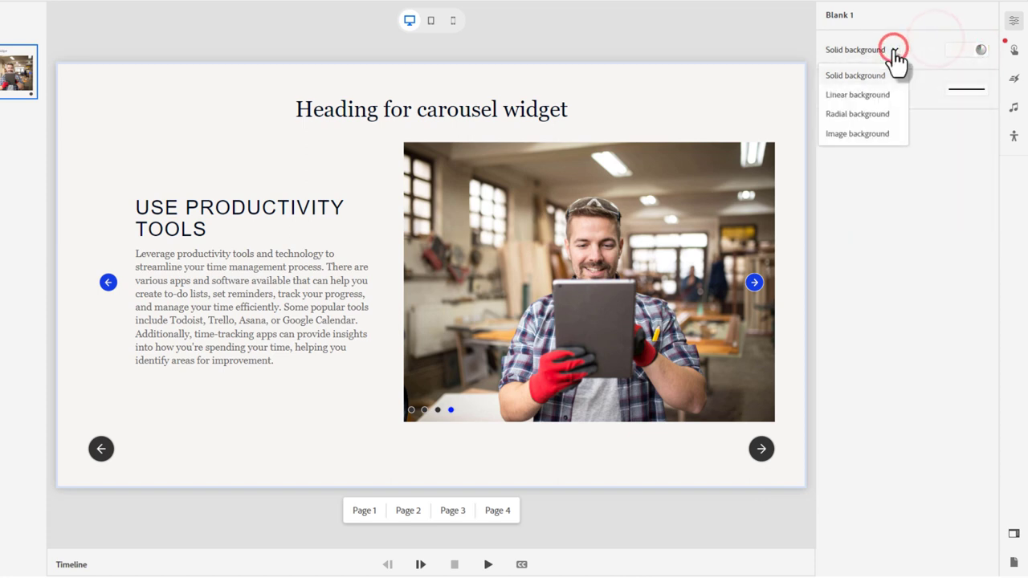
click(856, 96)
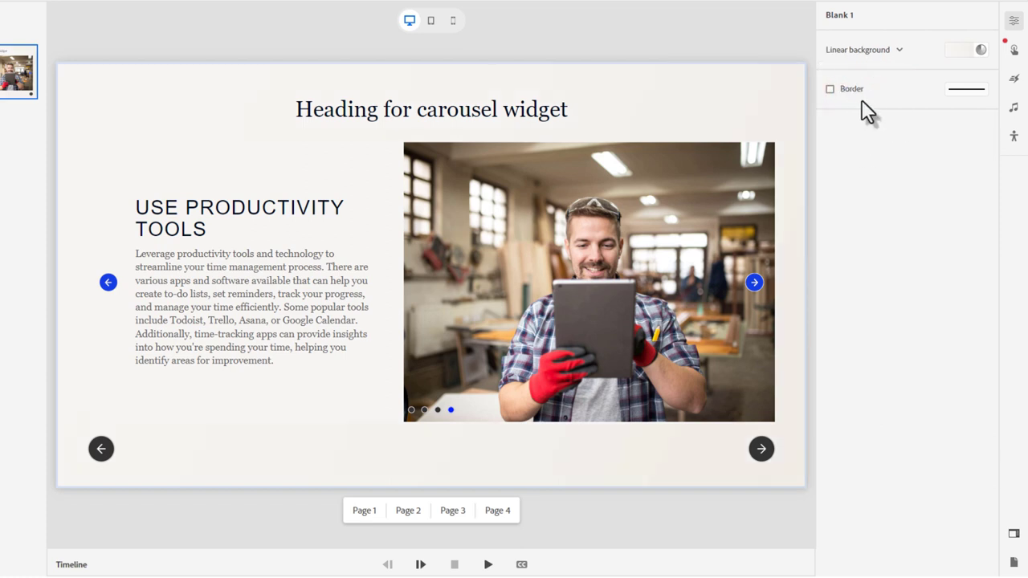
click(980, 50)
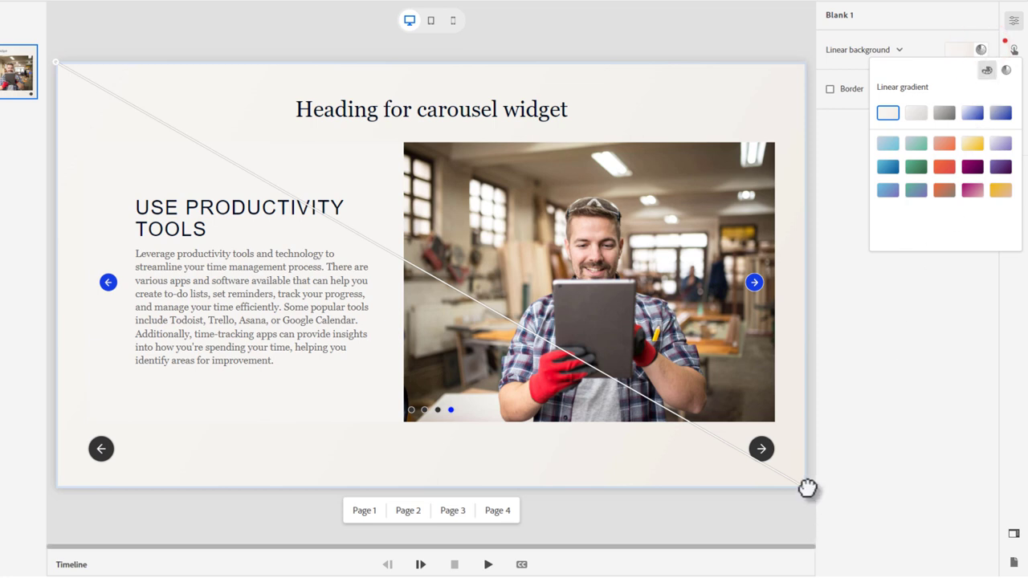
drag(807, 487, 55, 486)
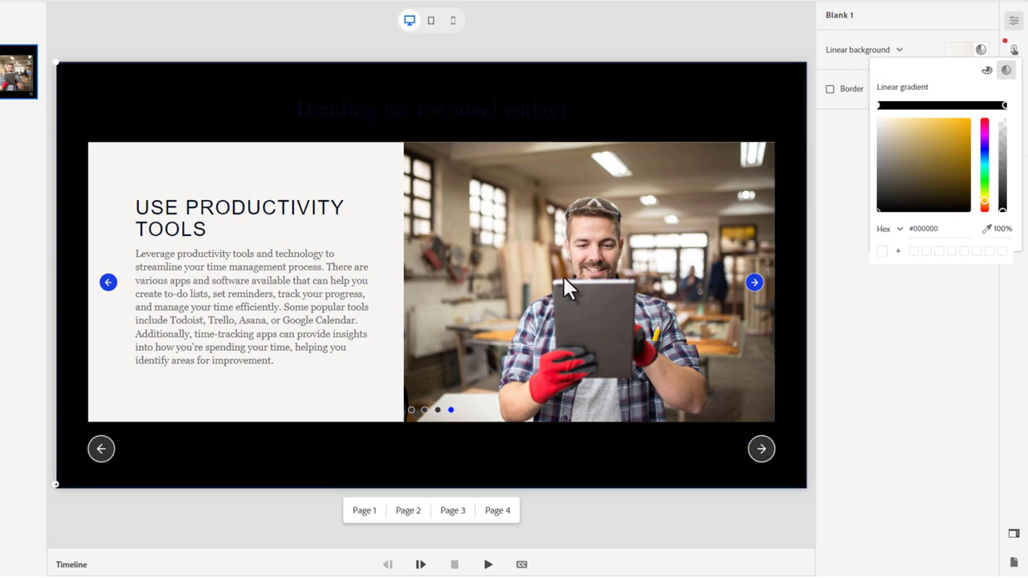
Set the slide background to the bright glass-walled office image from the Assets library.
click(881, 46)
click(883, 134)
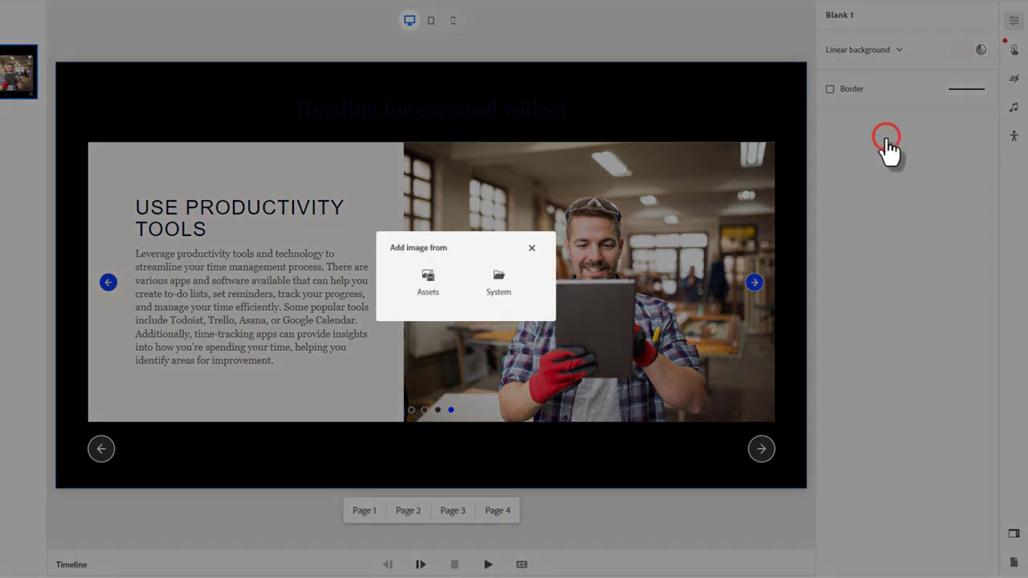
click(430, 287)
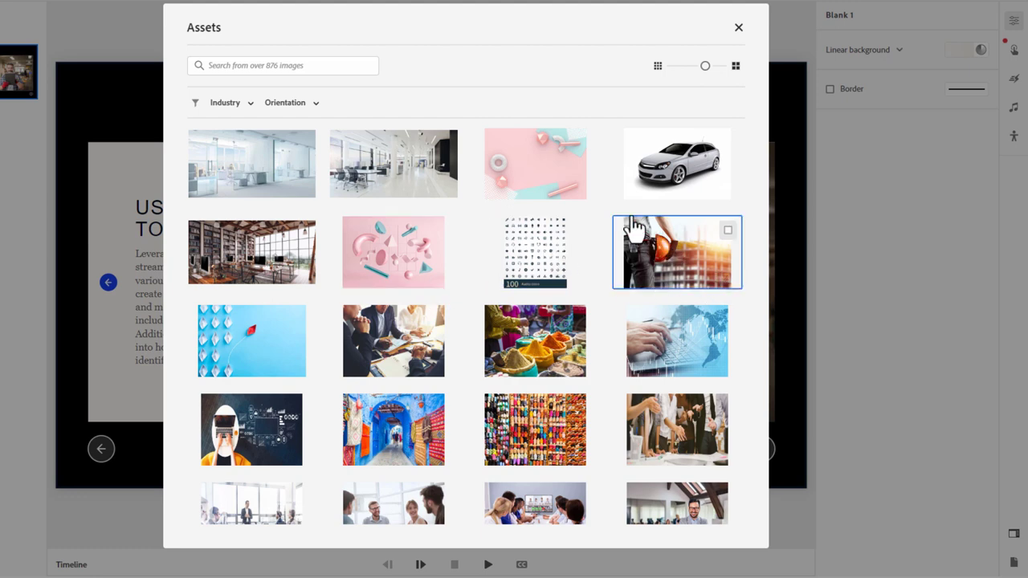
click(286, 165)
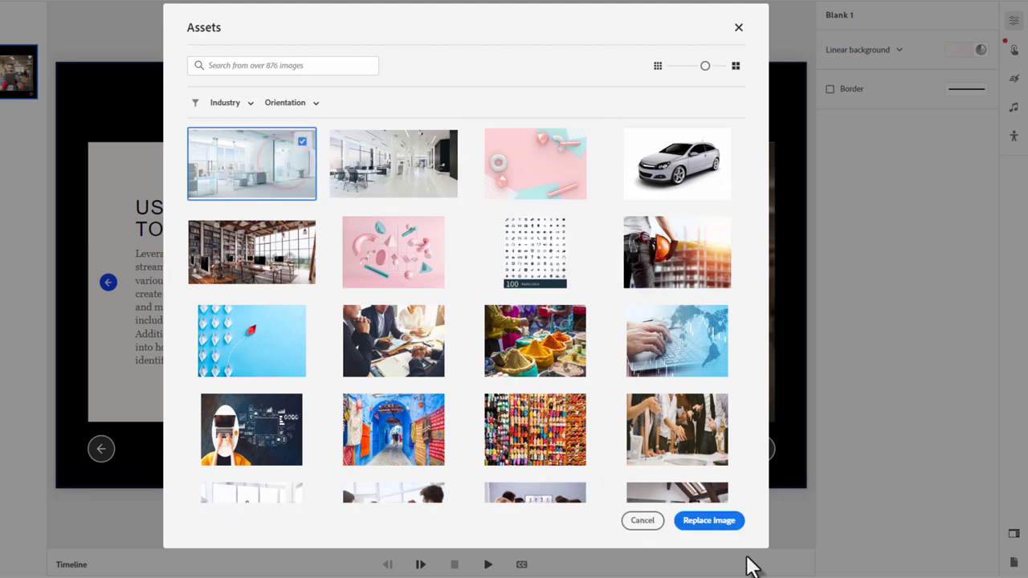
click(727, 520)
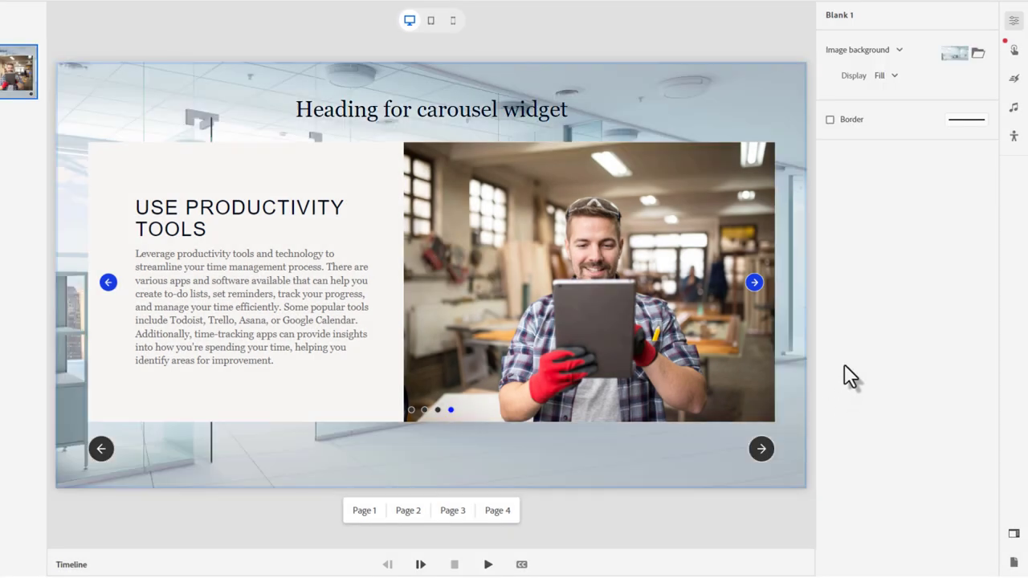
Change the carousel widget's page indicator style from dots to dashes.
click(575, 474)
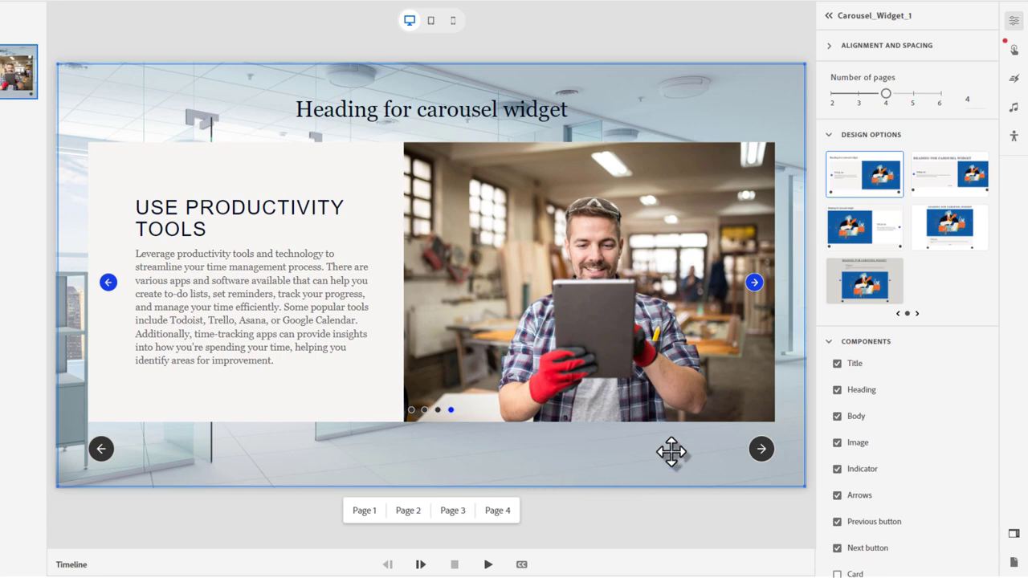
scroll(952, 448, down, 3)
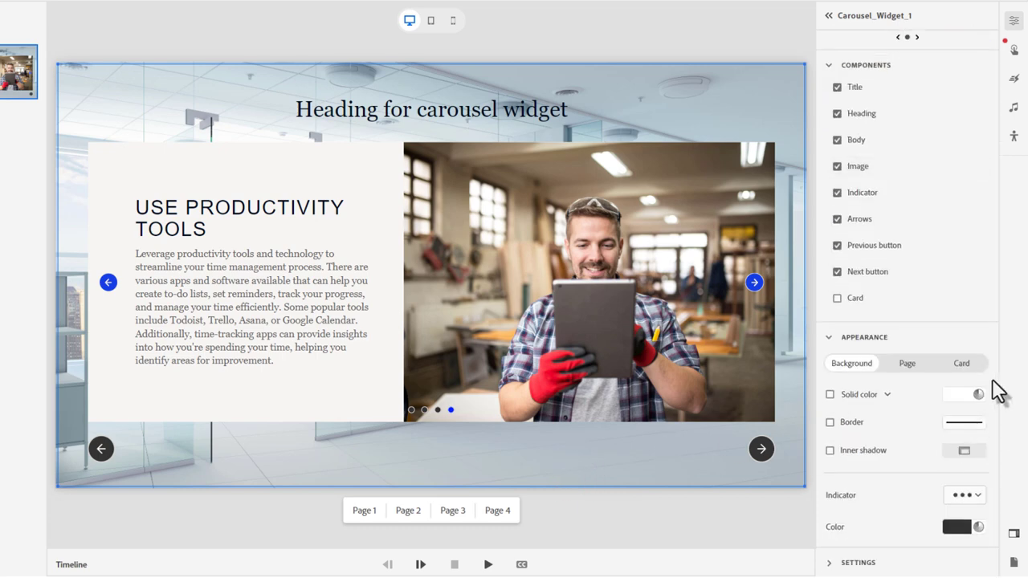
click(979, 498)
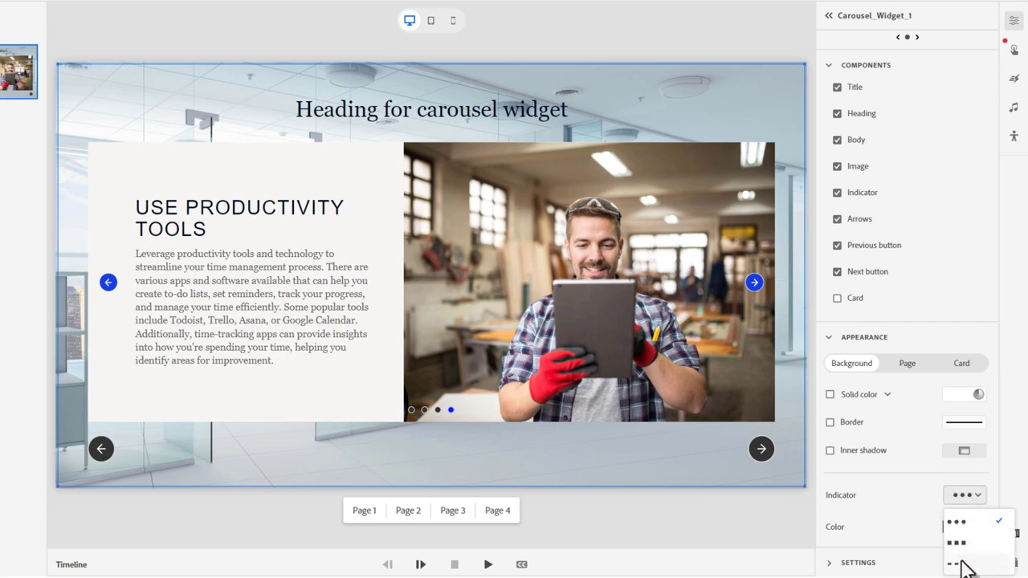
click(956, 565)
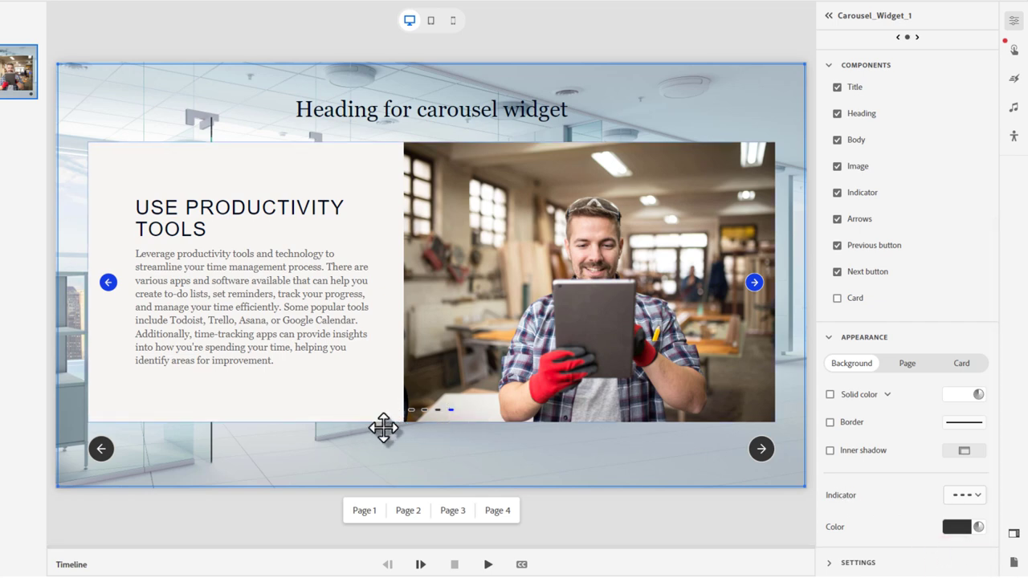
Set the carousel's page indicator color to light beige.
click(970, 528)
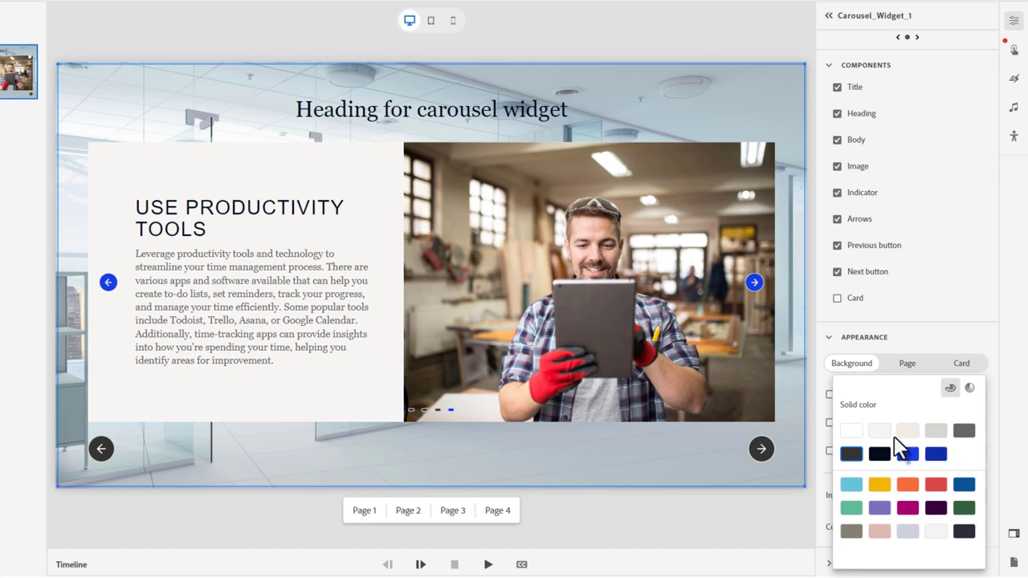
click(860, 432)
click(906, 431)
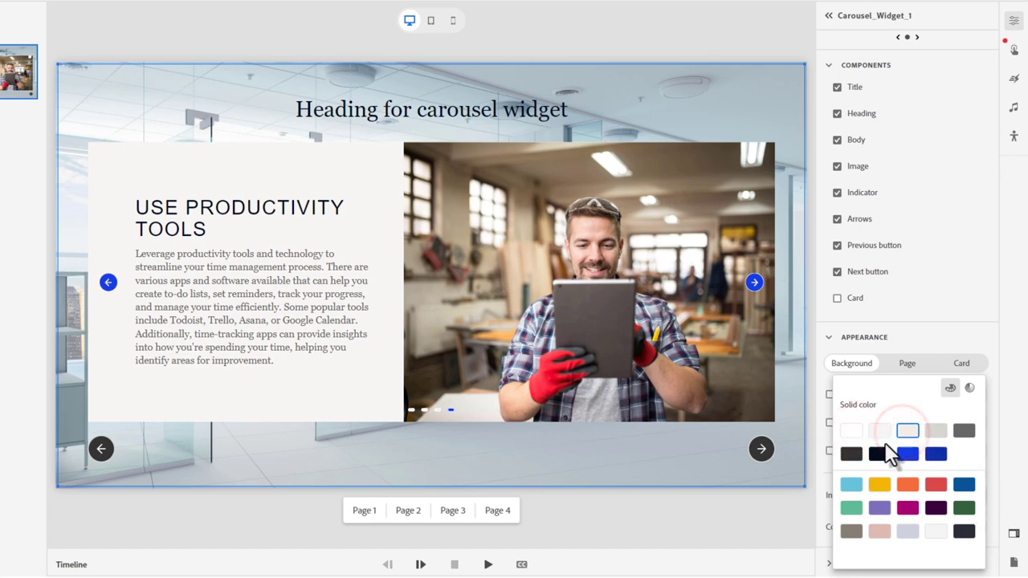
click(965, 336)
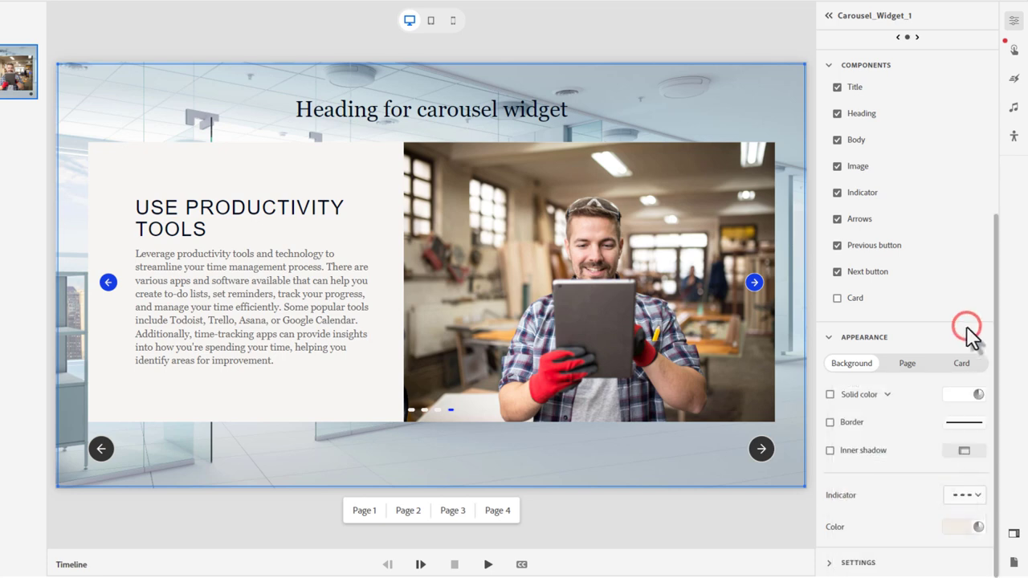
Try enabling auto-play on loading in the carousel widget's settings and switch it back off.
click(832, 565)
scroll(916, 514, down, 3)
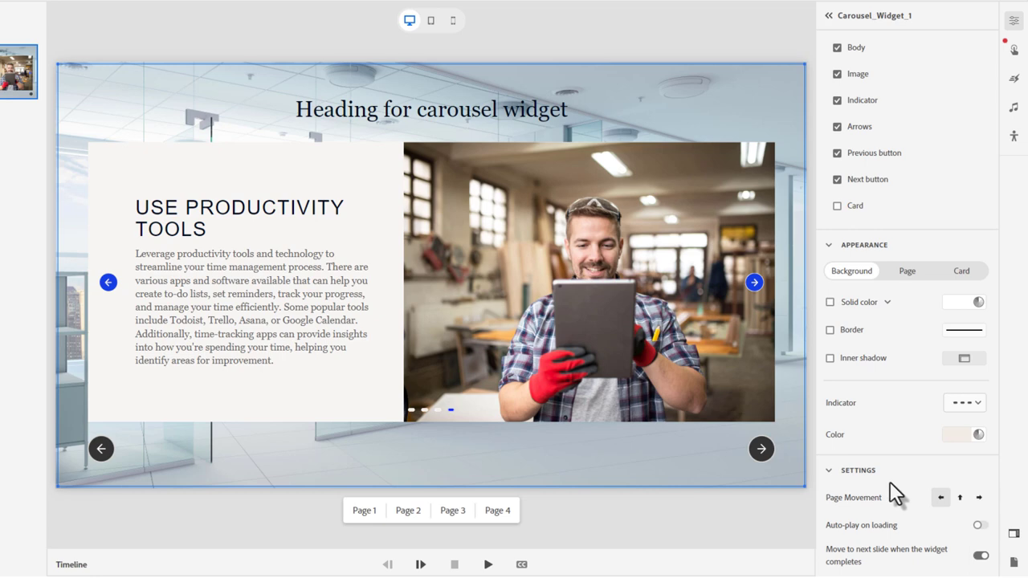
click(978, 526)
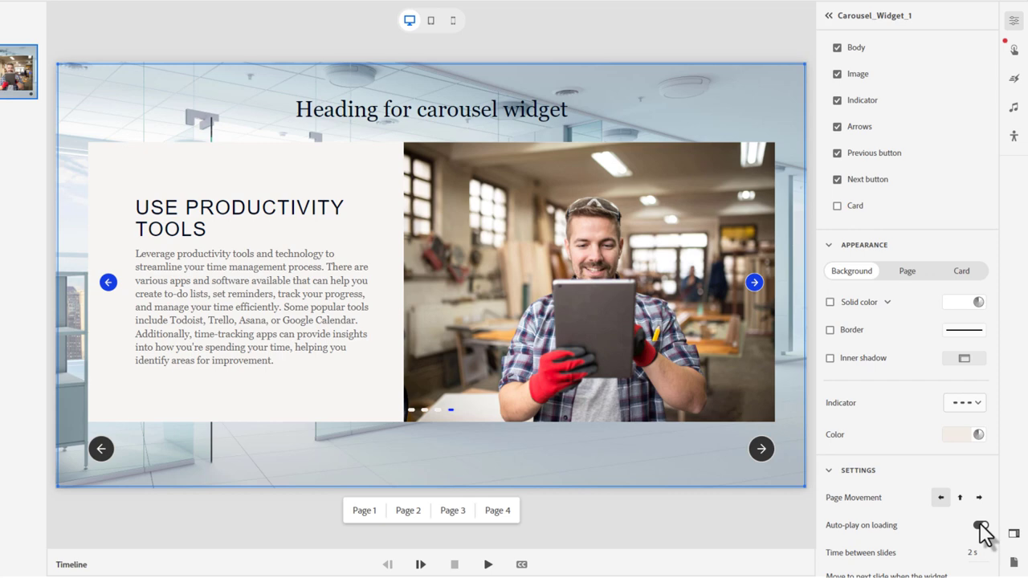
click(980, 525)
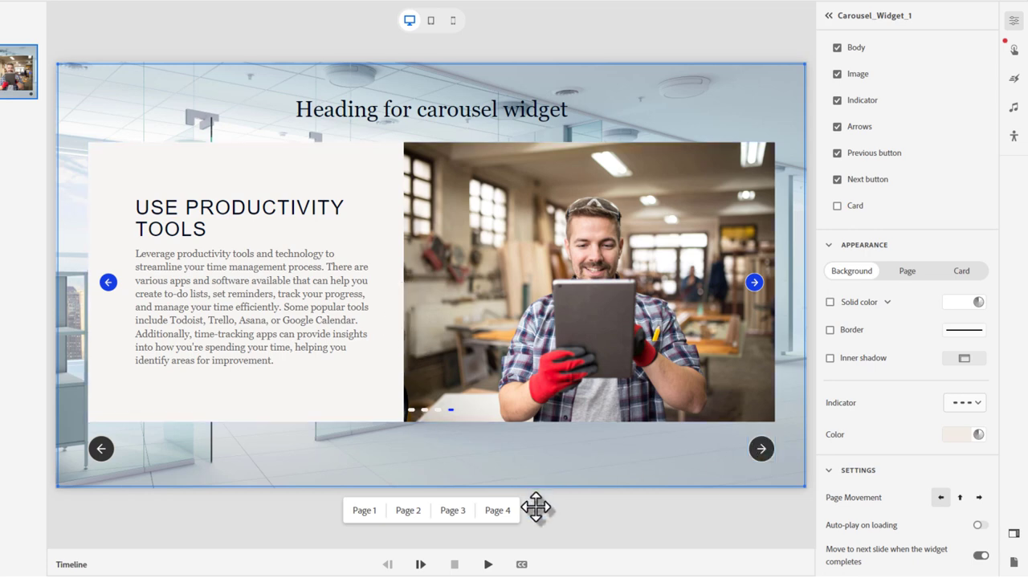
Return the carousel to page 1 and generate a device preview of the project.
click(364, 511)
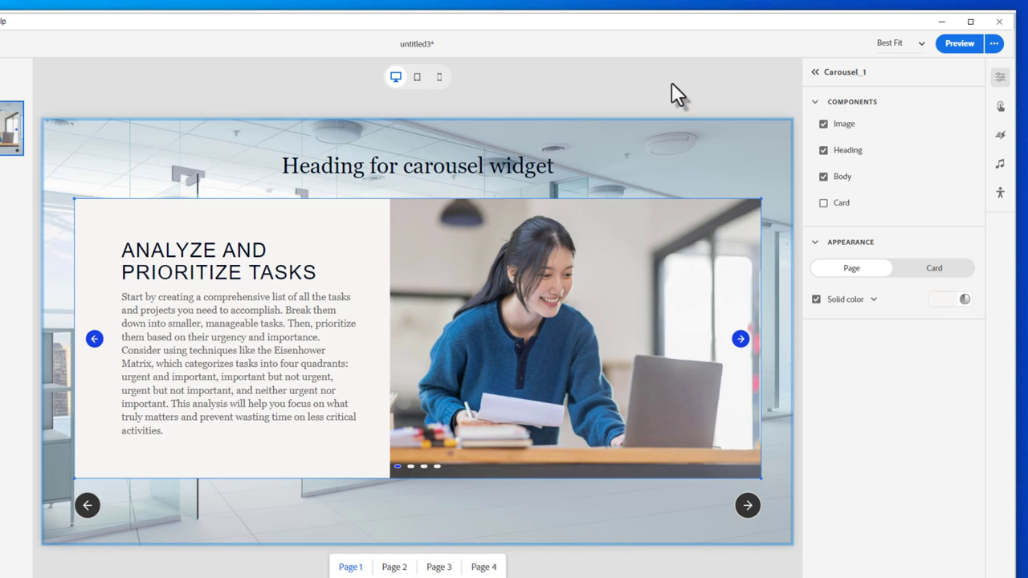
click(994, 44)
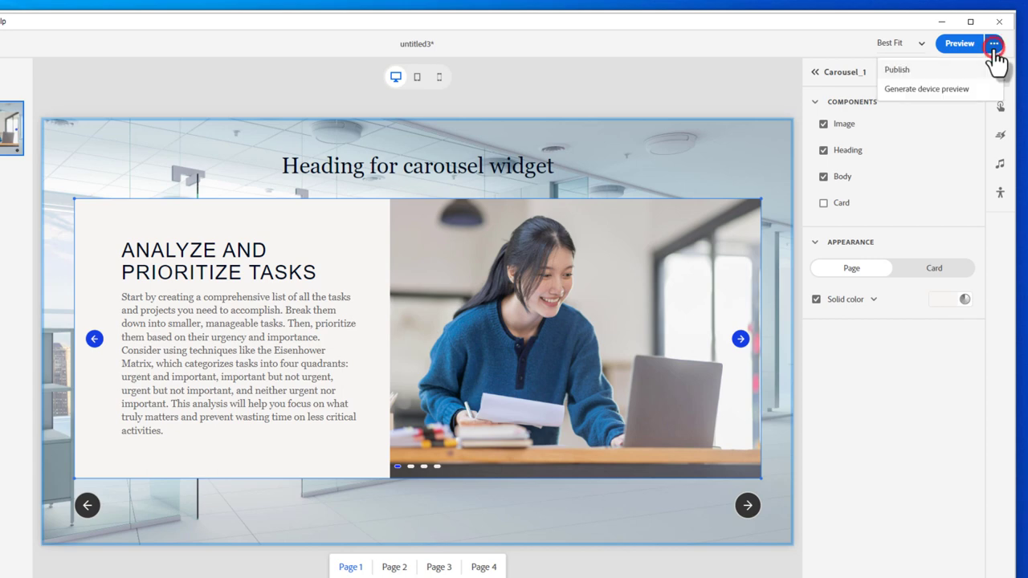
click(972, 90)
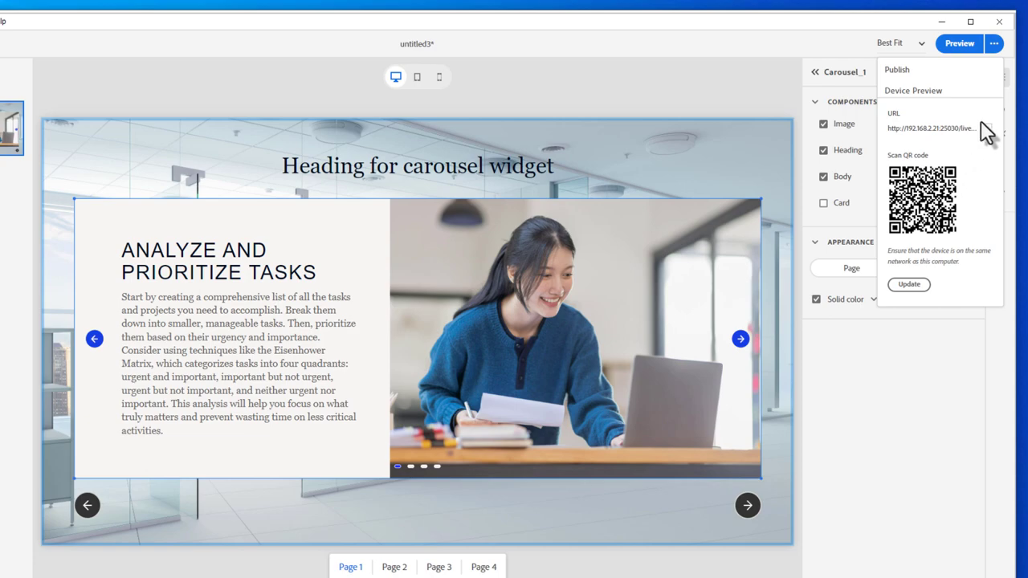
Preview the project and advance through the carousel from page 1 to page 4, using both arrows and indicators.
click(958, 45)
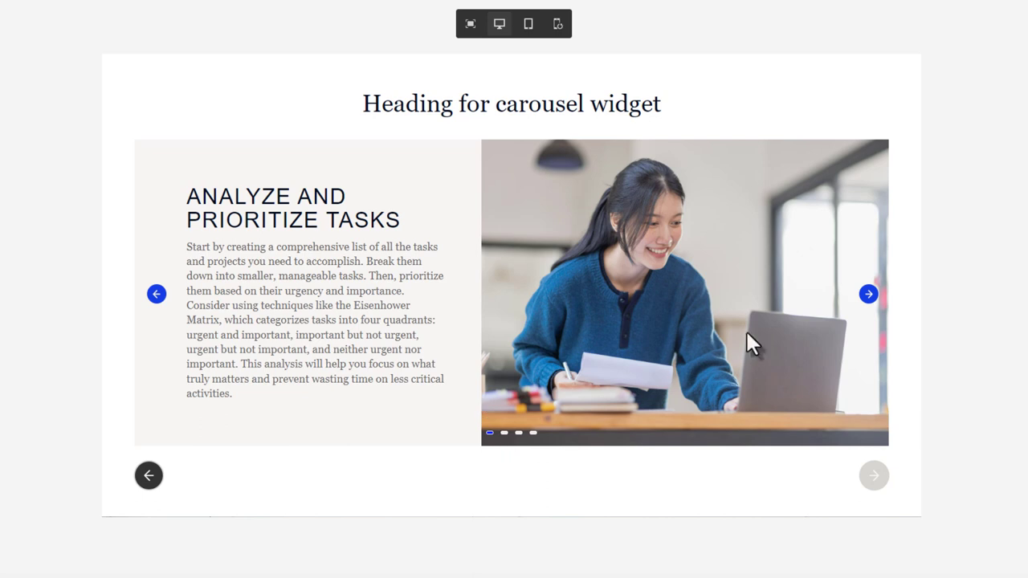
click(868, 294)
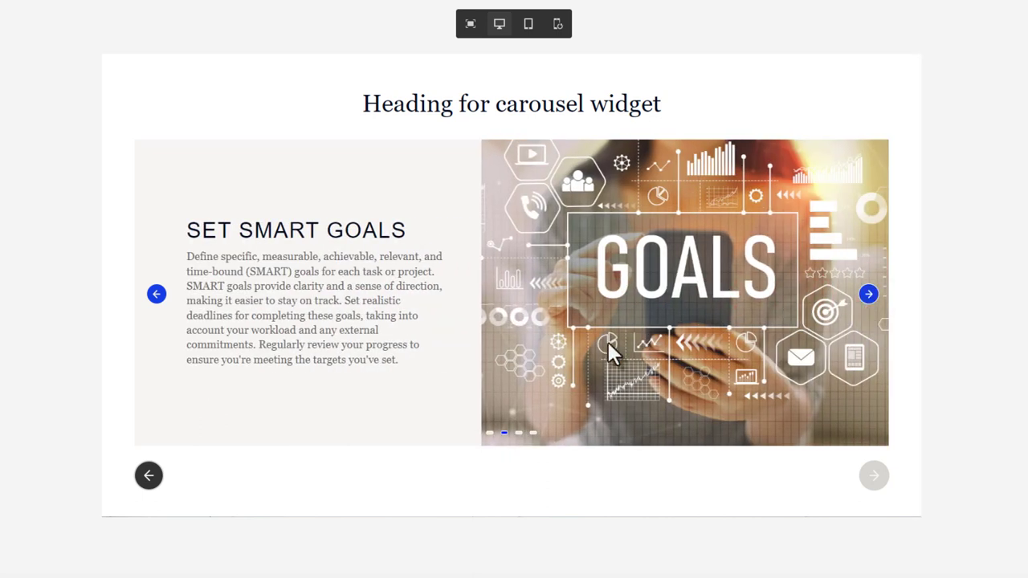
click(519, 434)
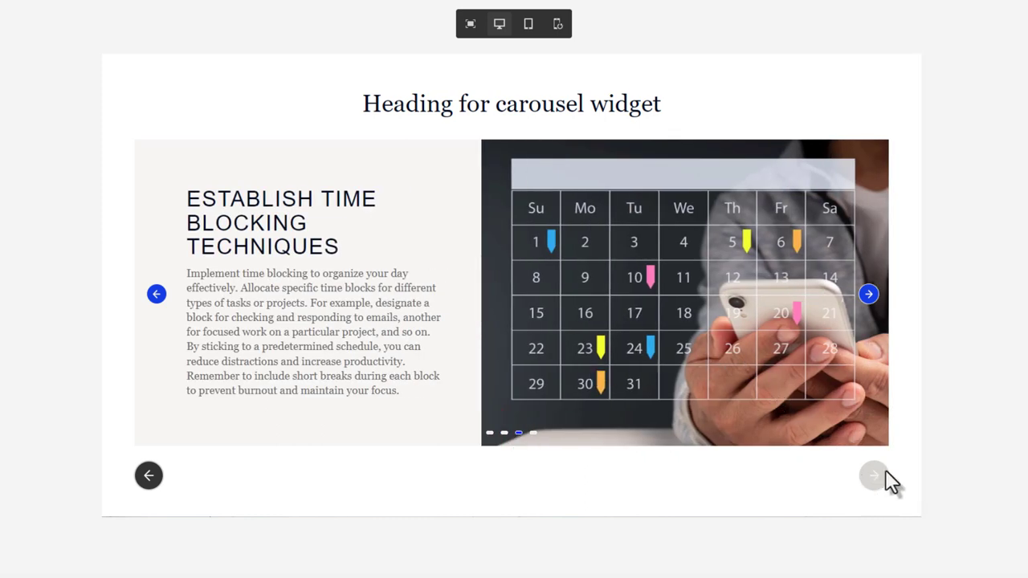
click(870, 294)
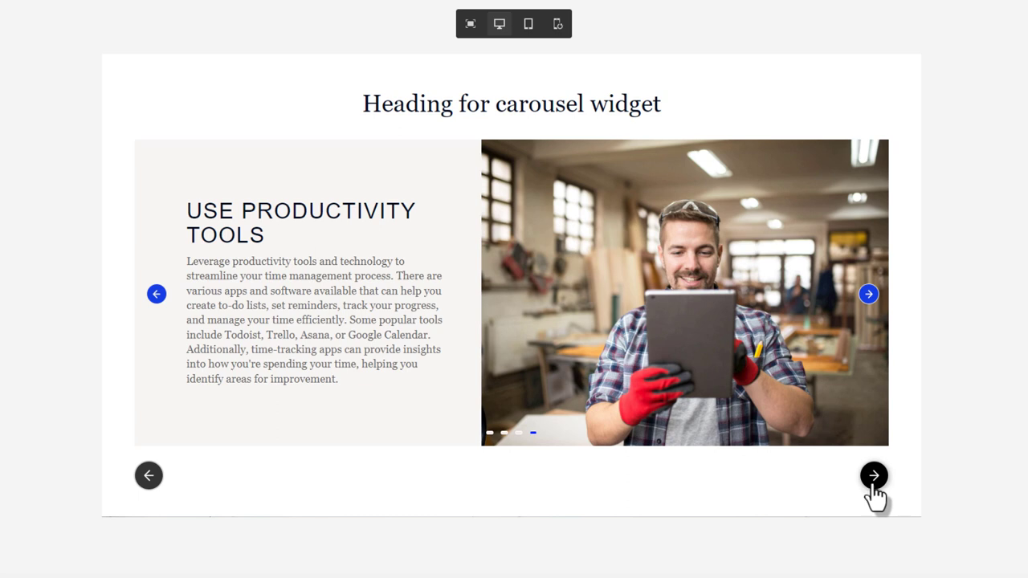
Check the layout of carousel page 4 and its navigation buttons in the tablet preview.
click(529, 26)
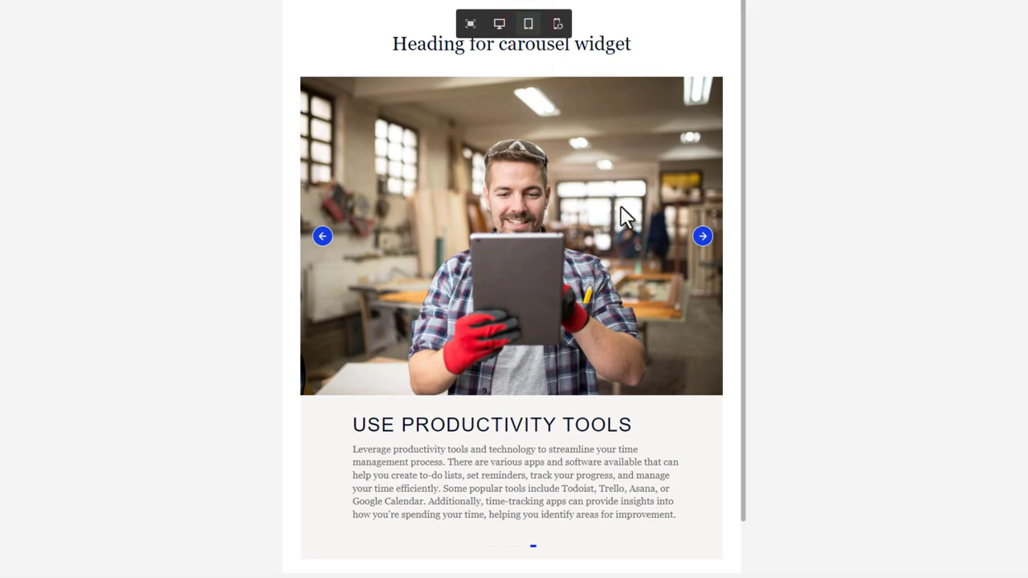
scroll(620, 217, down, 1)
scroll(623, 220, up, 1)
scroll(624, 220, down, 1)
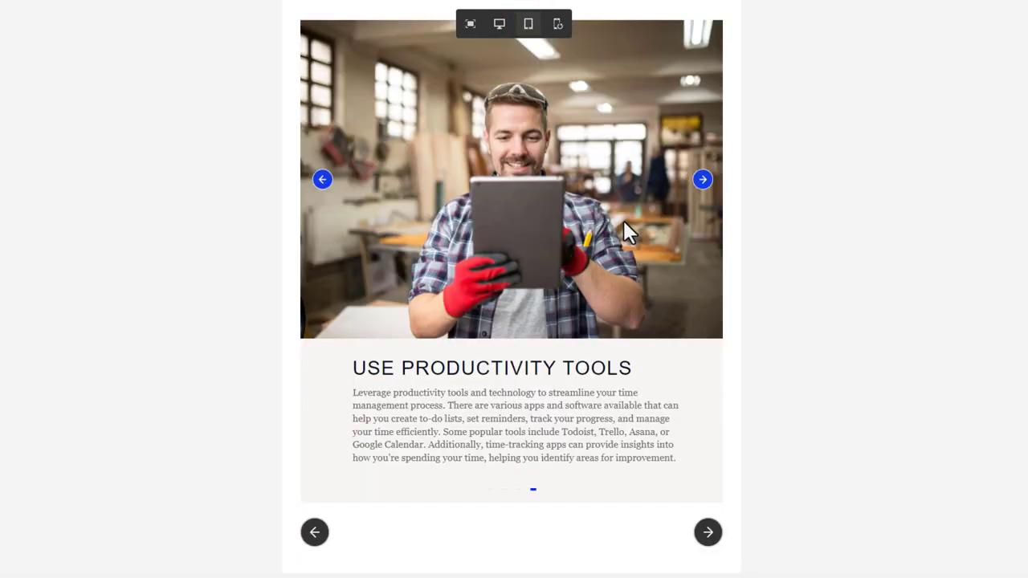
Check carousel page 4 from heading to navigation buttons in the phone preview, and switch to the full-window preview.
click(559, 25)
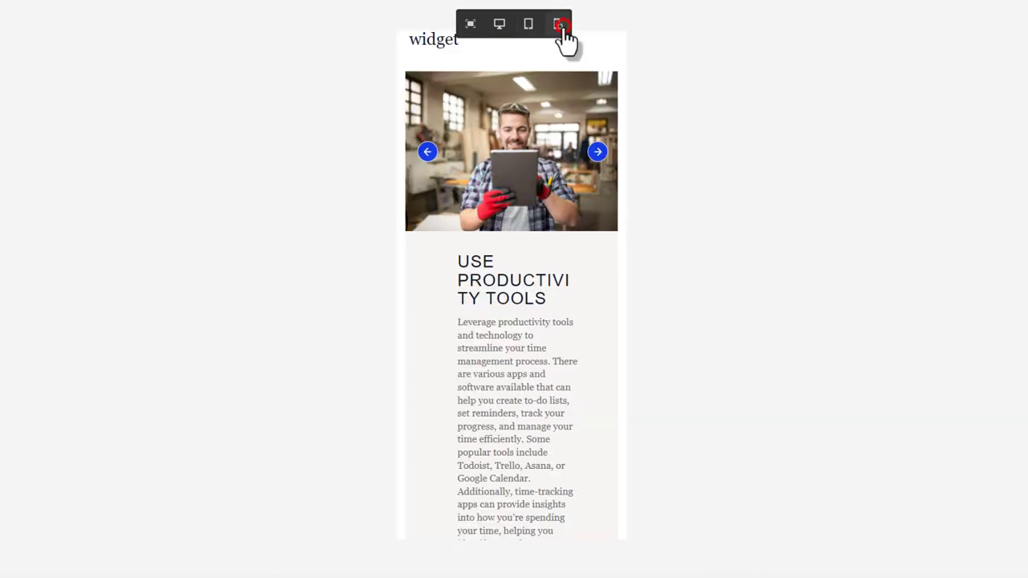
scroll(576, 189, down, 1)
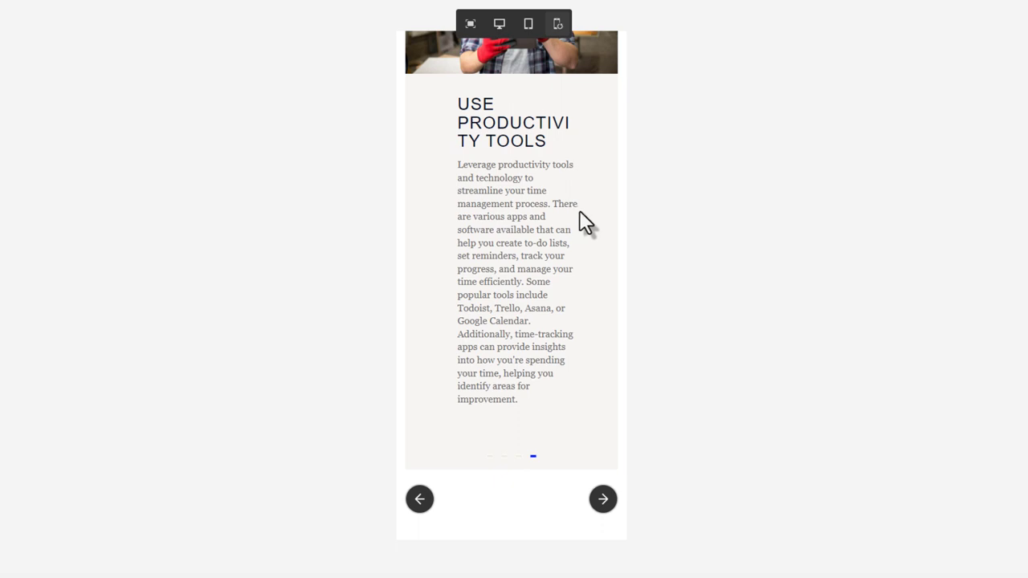
scroll(591, 224, up, 3)
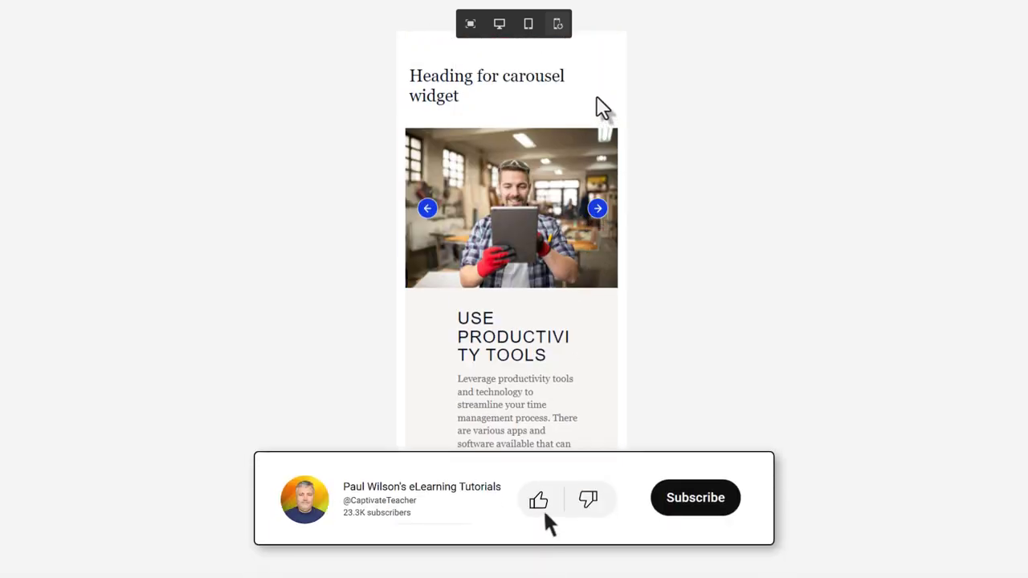
click(471, 24)
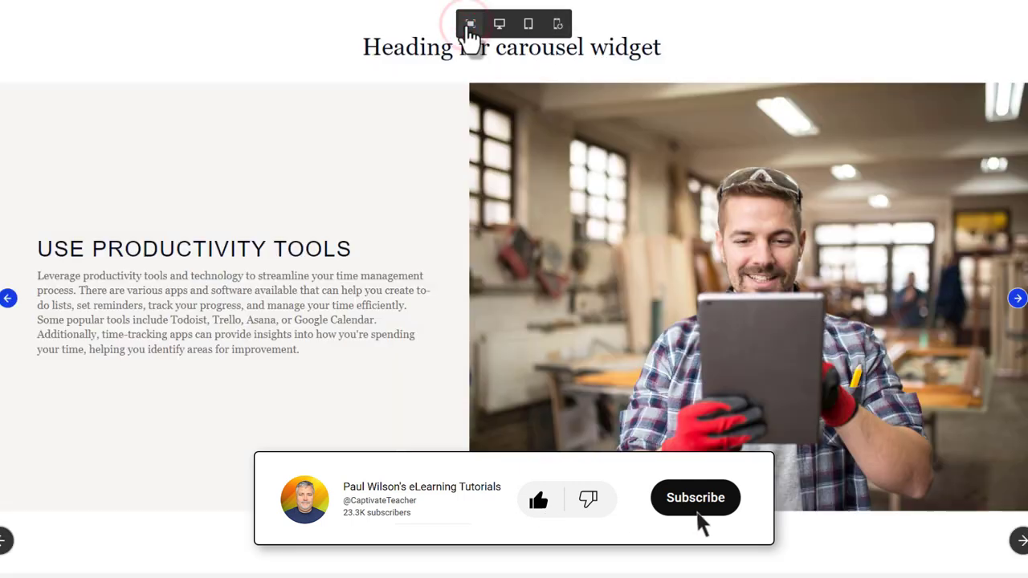